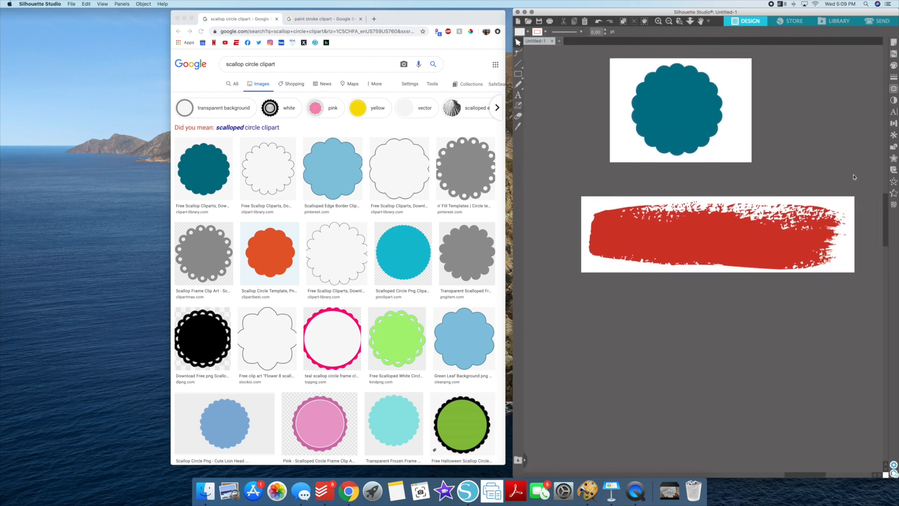
Set a trace area around the entire red paint stroke image
click(892, 89)
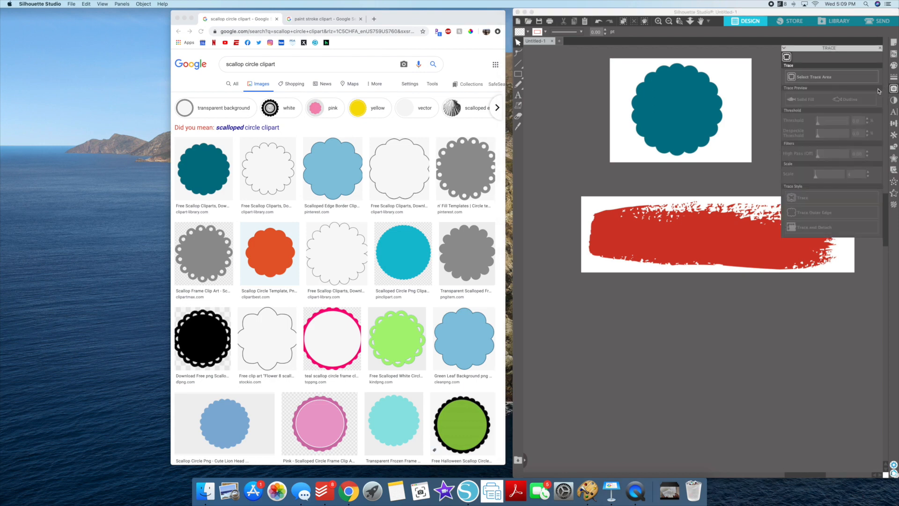
click(817, 77)
mouse_move(586, 200)
mouse_down()
mouse_move(672, 257)
mouse_move(851, 274)
mouse_up()
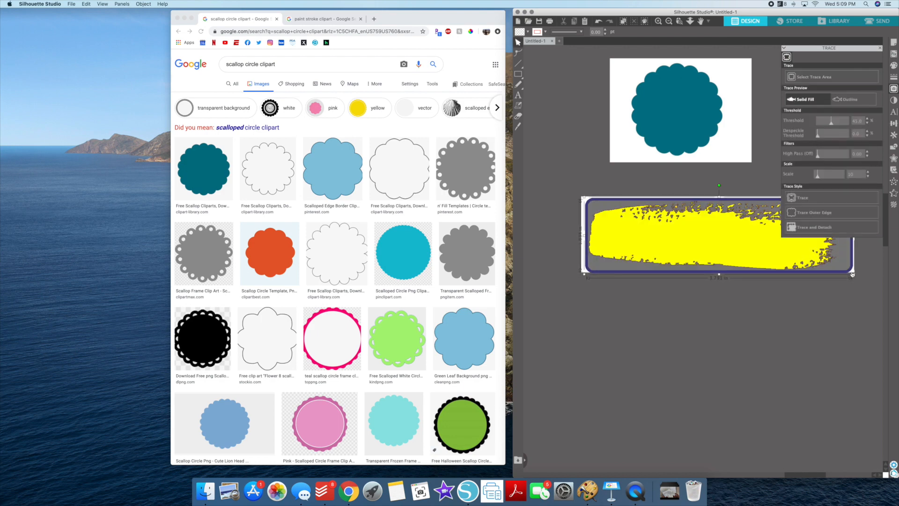
scroll(743, 241, right, 5)
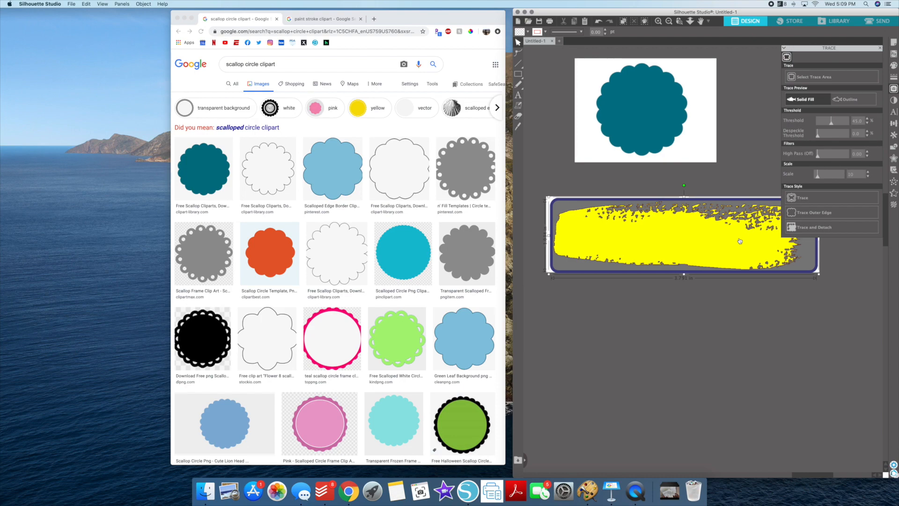
scroll(740, 241, right, 2)
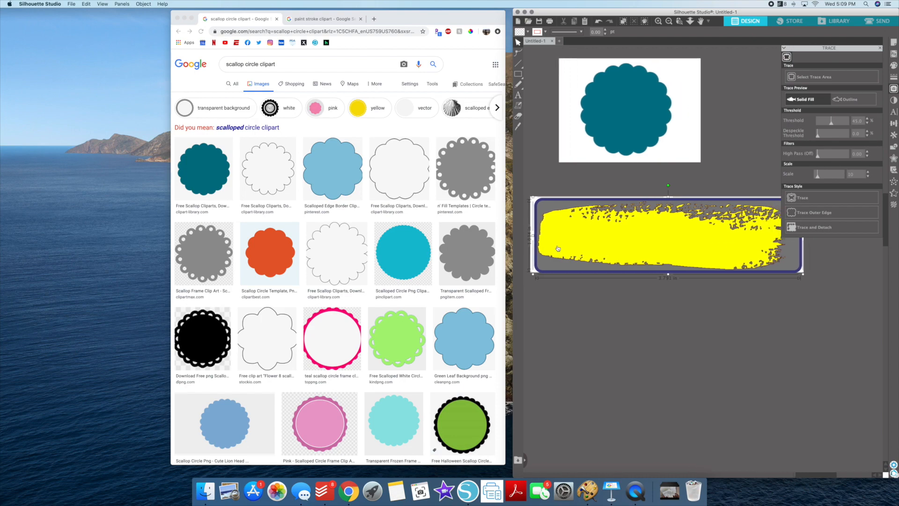
Trace the red paint stroke with the Trace style in a full-size window, and delete its source image
click(184, 17)
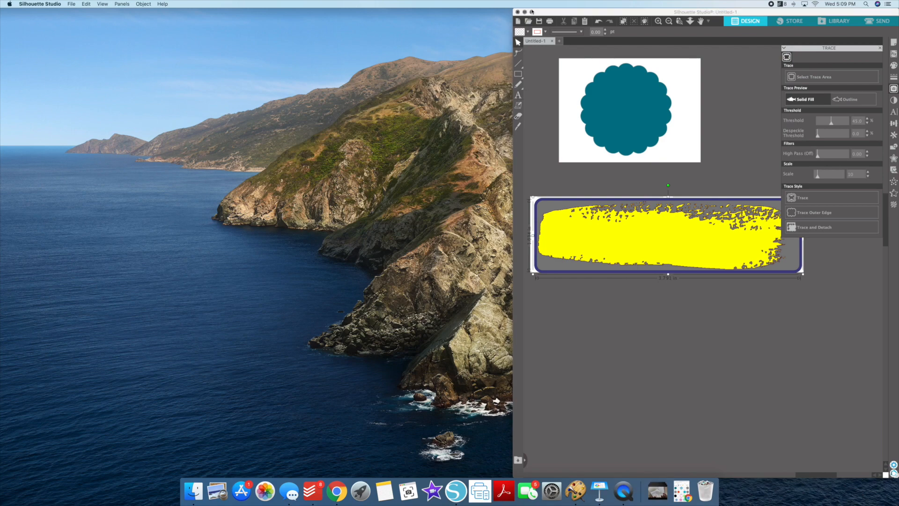
click(532, 12)
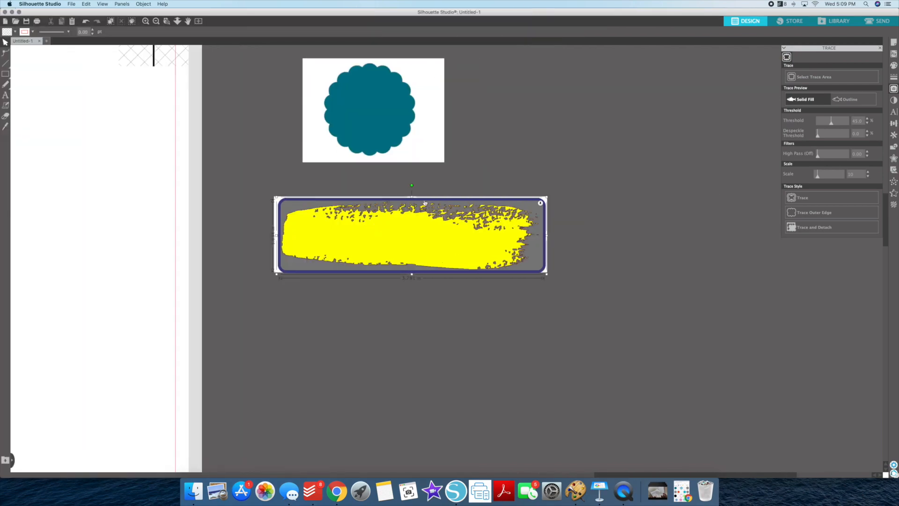
drag(412, 197, 413, 195)
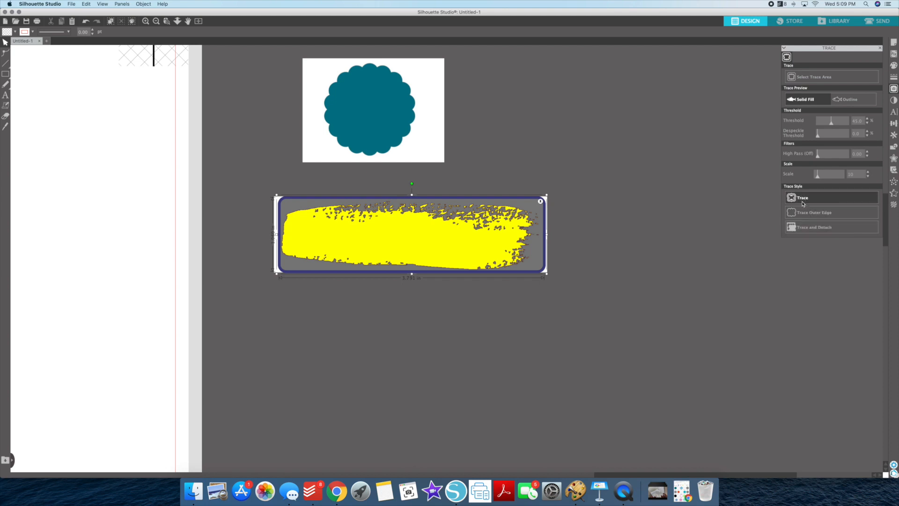
click(802, 202)
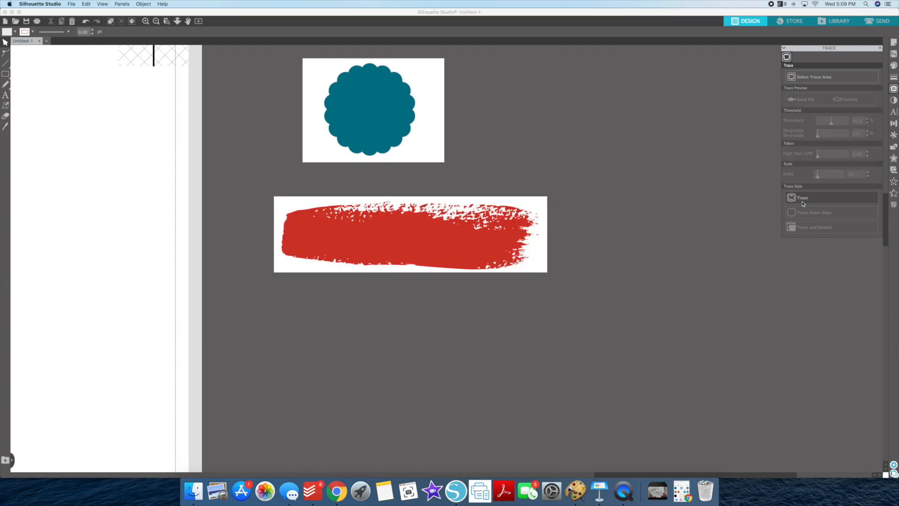
mouse_move(538, 201)
mouse_down()
mouse_move(692, 266)
mouse_move(741, 300)
mouse_up()
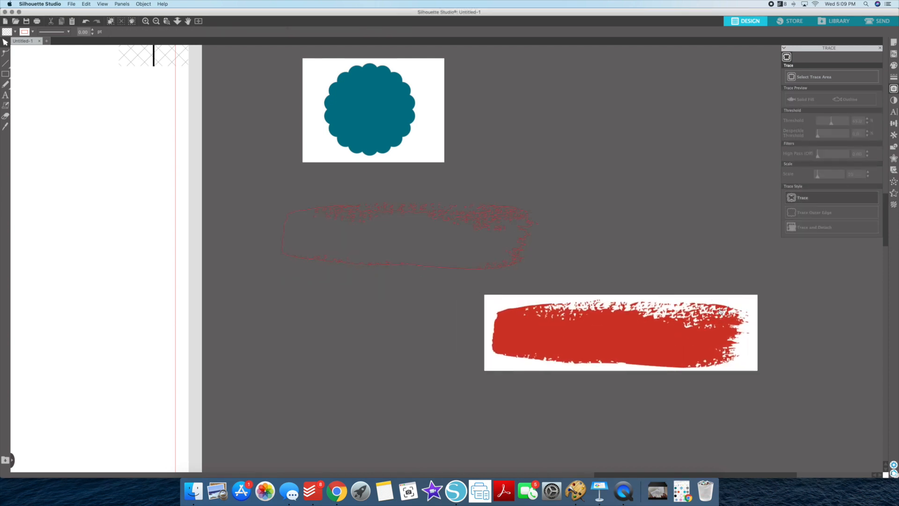
key(Delete)
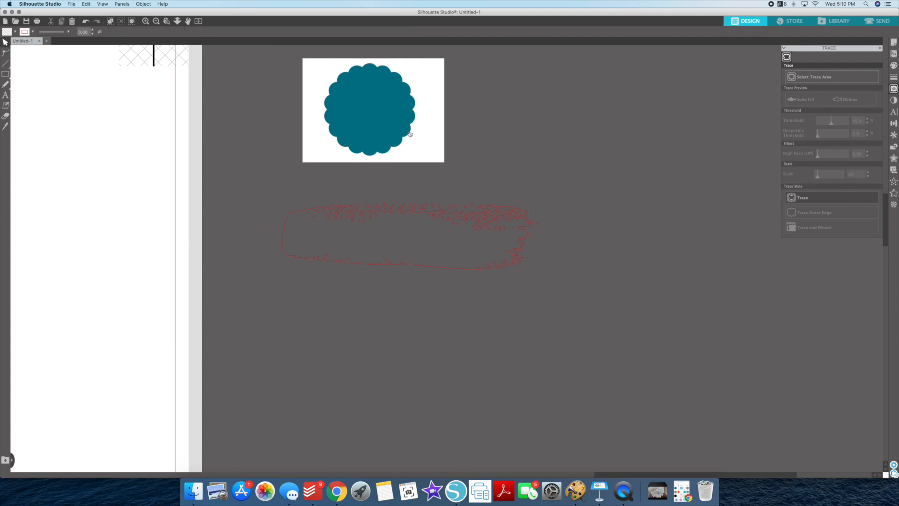
Trace only the outer edge of the teal scalloped circle's lower half and delete the source image
click(798, 78)
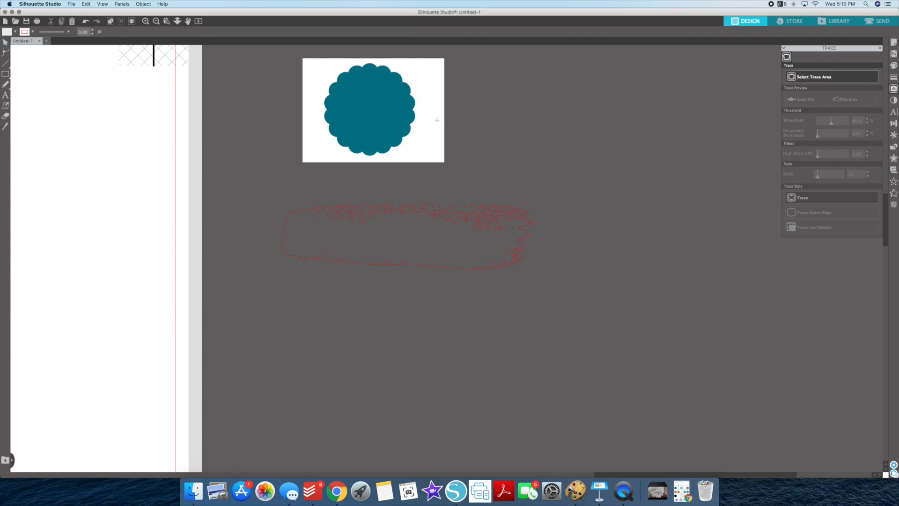
mouse_move(319, 114)
mouse_down()
mouse_move(399, 119)
mouse_move(425, 160)
mouse_up()
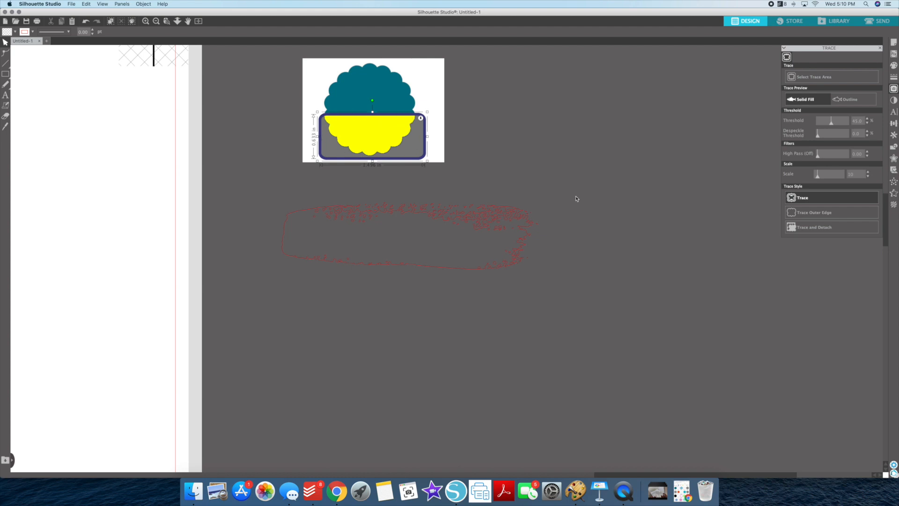
click(805, 212)
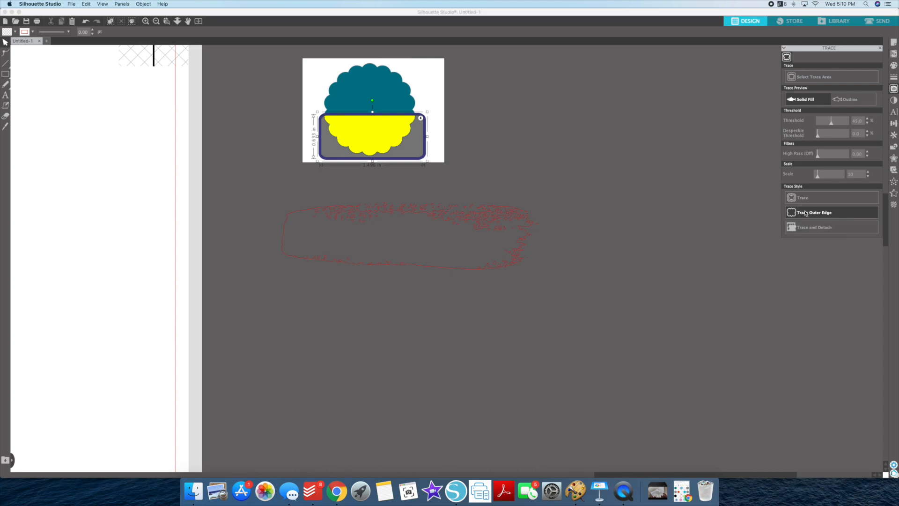
click(426, 84)
key(Delete)
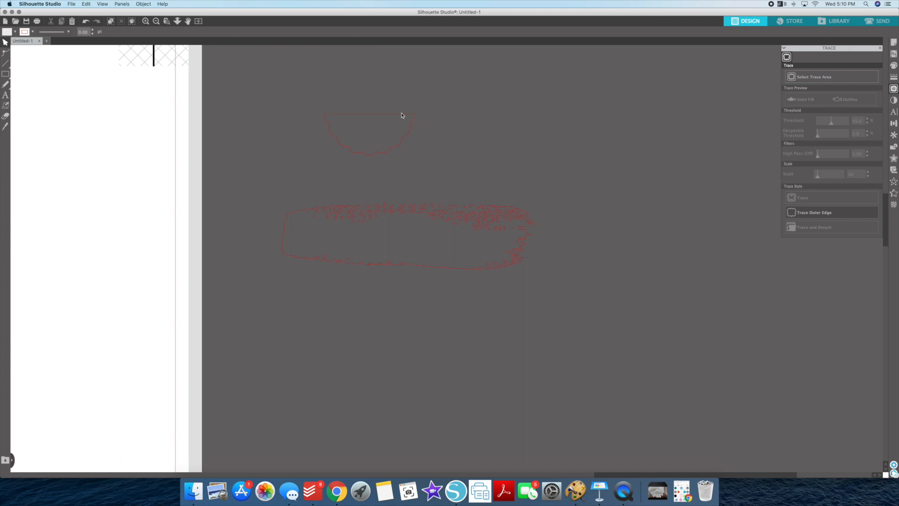
Resize the traced paint stroke to a width of 1.302 in with its aspect ratio locked
click(321, 210)
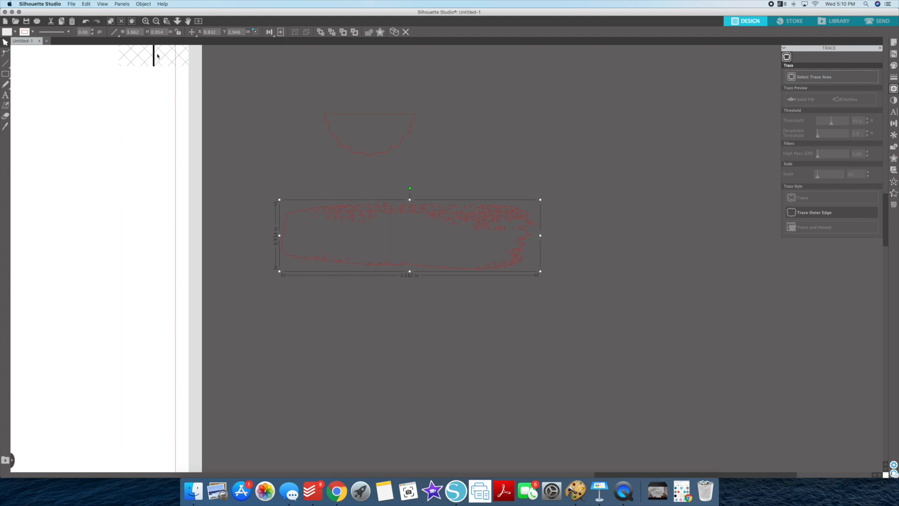
click(178, 32)
click(114, 32)
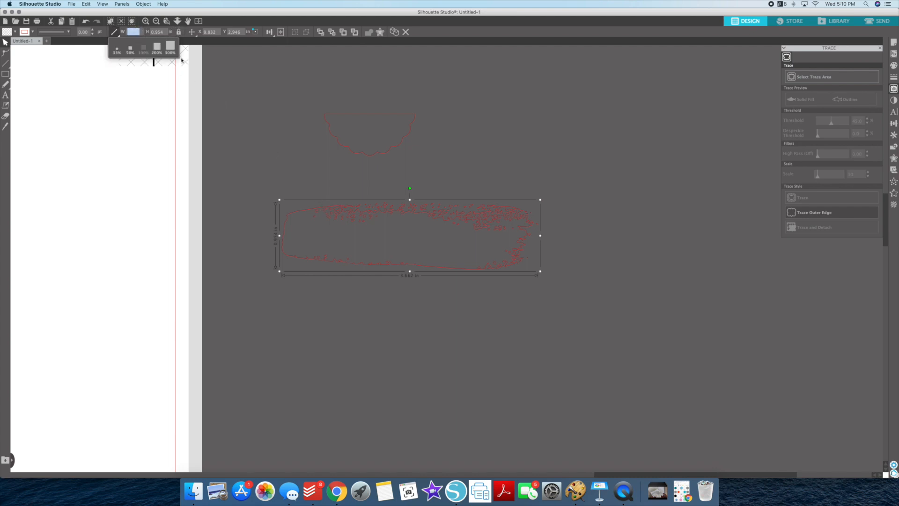
text(1.302)
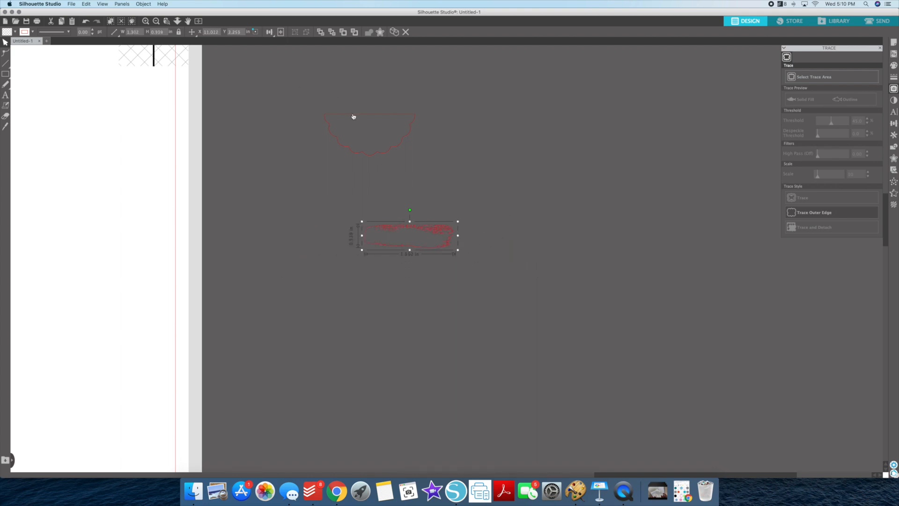
Set the width of the traced scalloped half circle to 1.5 in, keeping its proportions
click(352, 115)
click(131, 33)
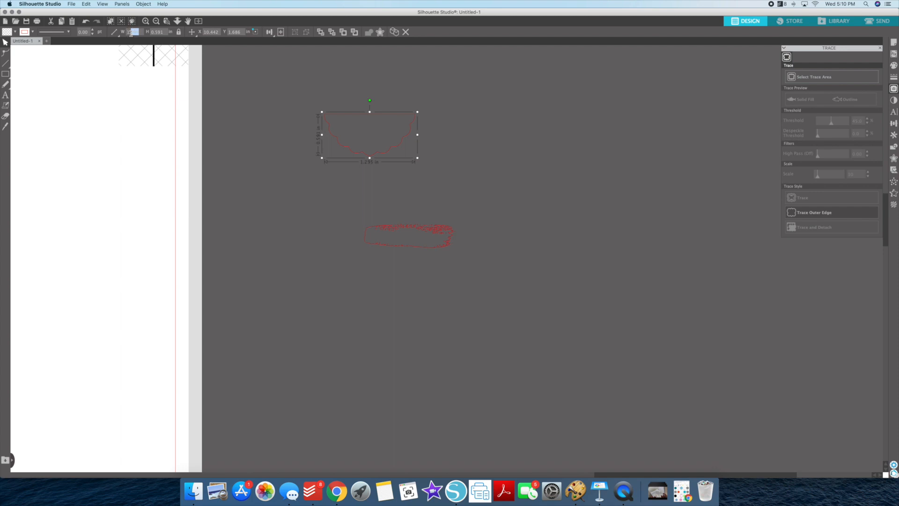
text(1.3)
key(Return)
Select both the scalloped half circle and the paint stroke outline and move them together onto the page
click(287, 99)
click(364, 112)
click(339, 96)
drag(340, 96, 409, 244)
drag(399, 153, 77, 161)
scroll(77, 162, left, 10)
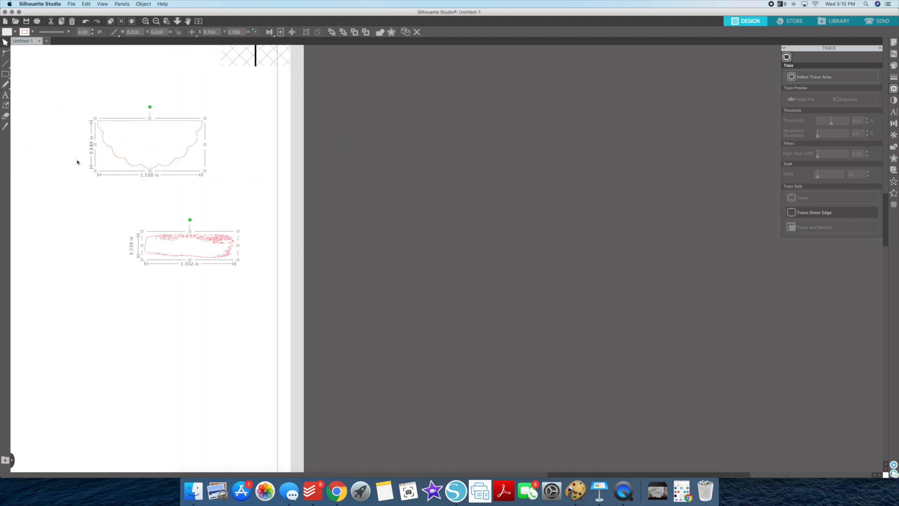
scroll(77, 162, left, 7)
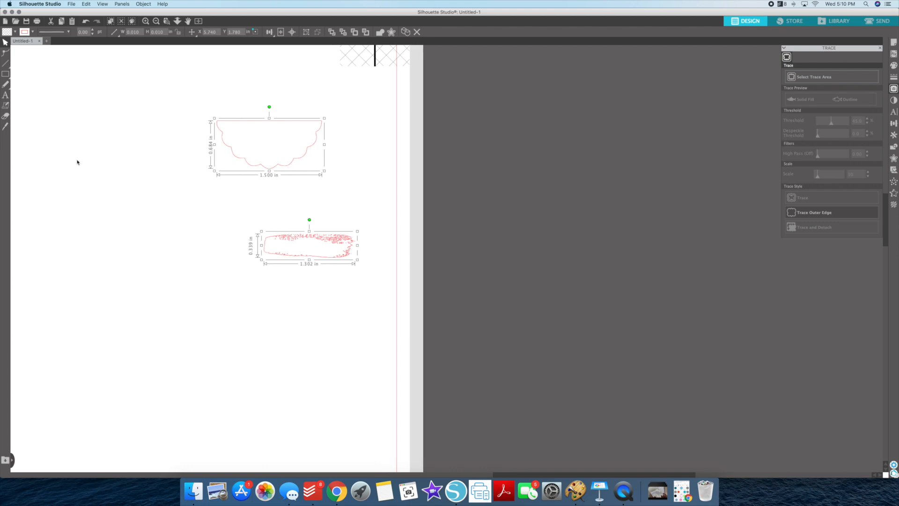
scroll(77, 162, left, 8)
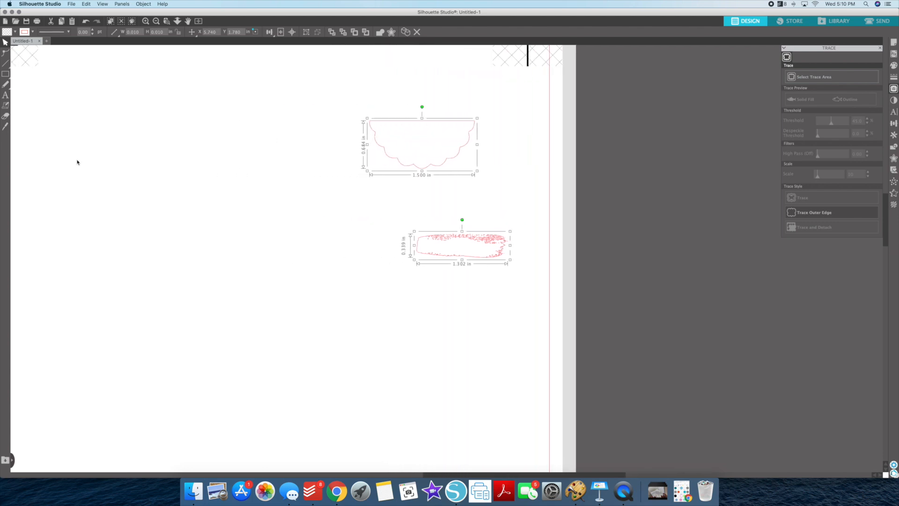
scroll(77, 162, up, 2)
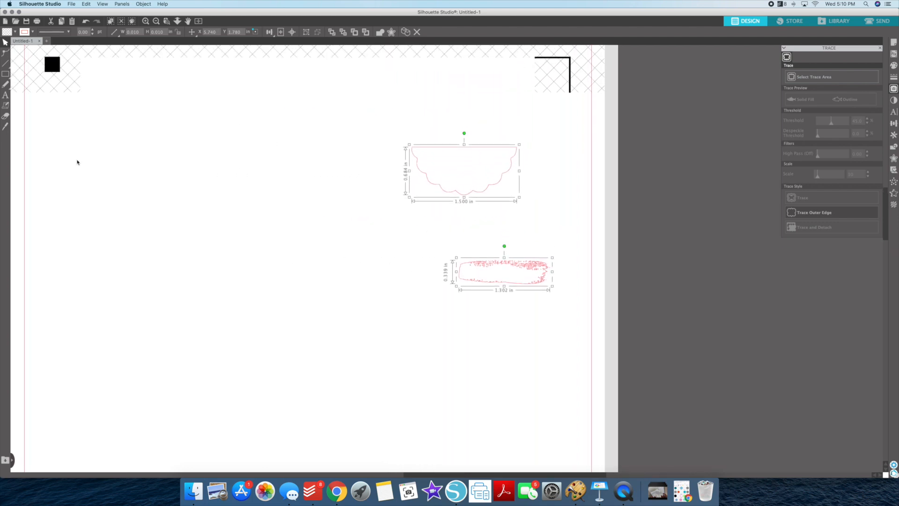
Move the scalloped half circle alone to the page's upper left area, near the black registration square
click(411, 187)
mouse_move(455, 151)
mouse_down()
mouse_move(169, 130)
mouse_move(135, 139)
mouse_up()
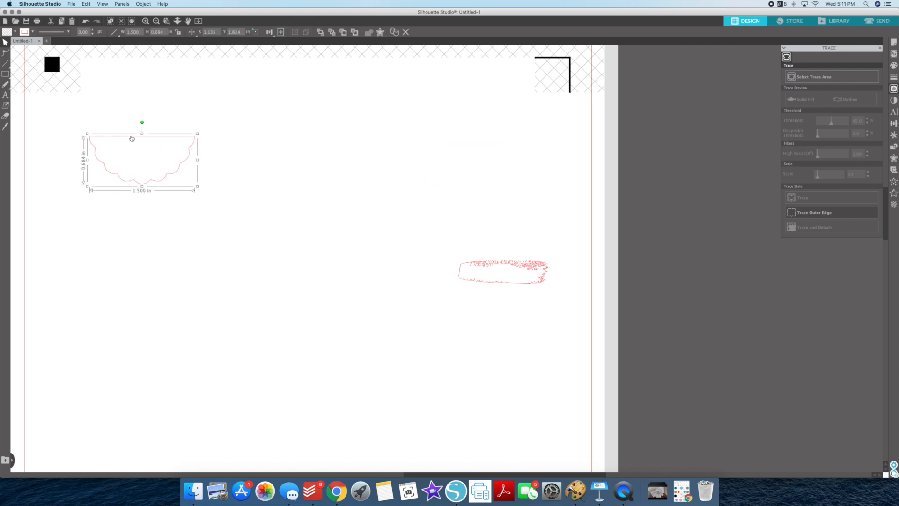
scroll(267, 167, left, 5)
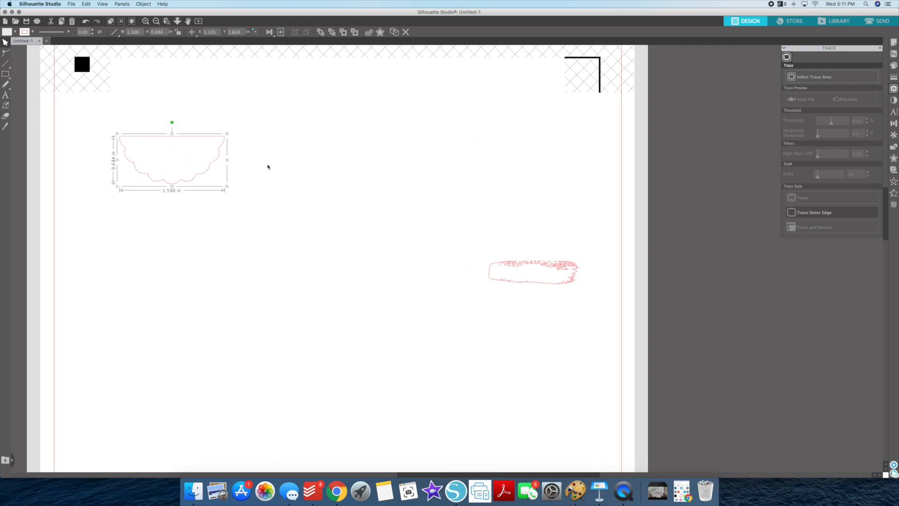
scroll(263, 166, left, 10)
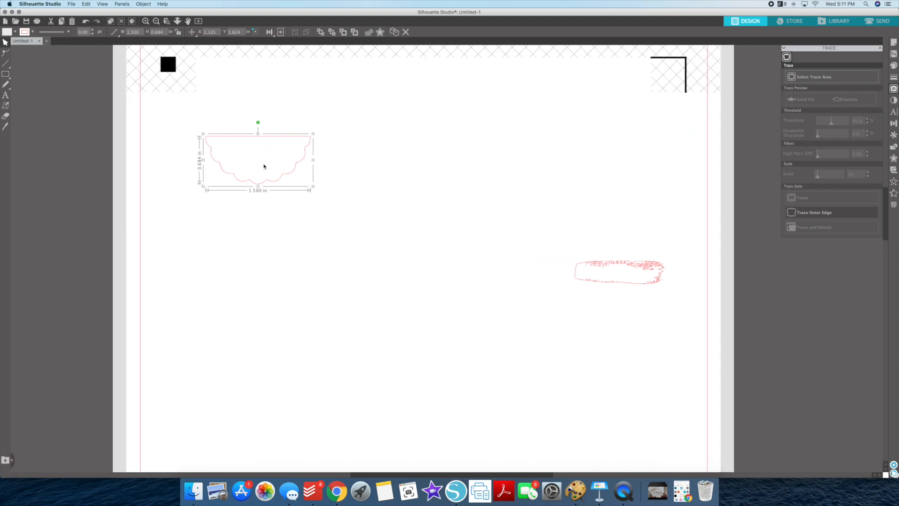
scroll(263, 175, left, 2)
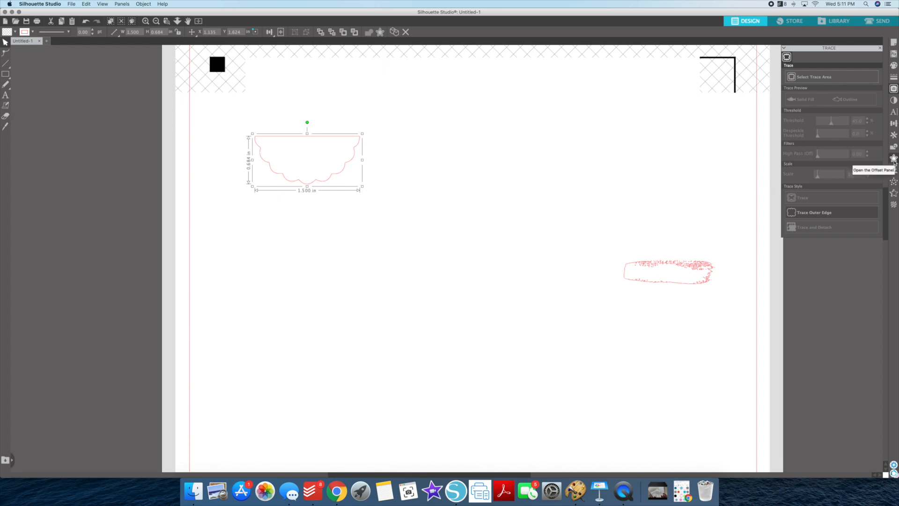
Add an outward offset of 0.03 in with rounded corners around the scalloped half circle
click(893, 159)
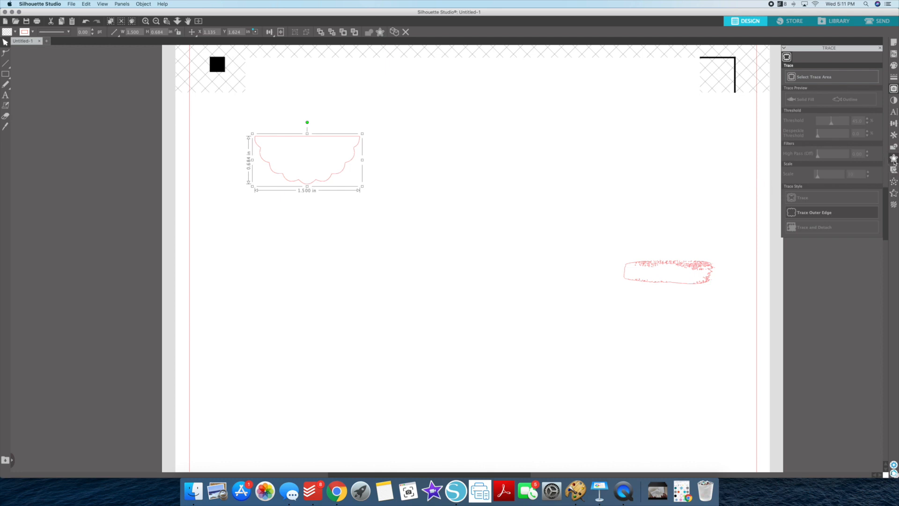
click(807, 68)
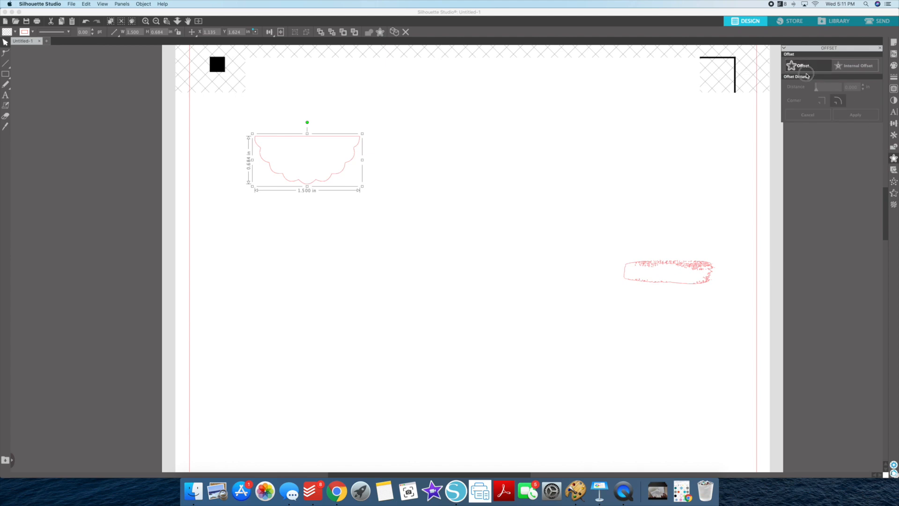
click(805, 68)
drag(848, 87, 865, 87)
text(0)
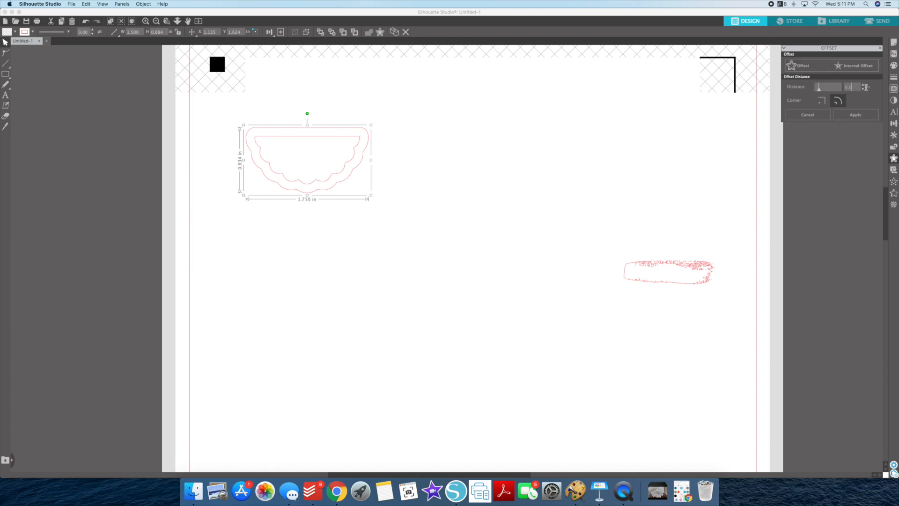
key(Return)
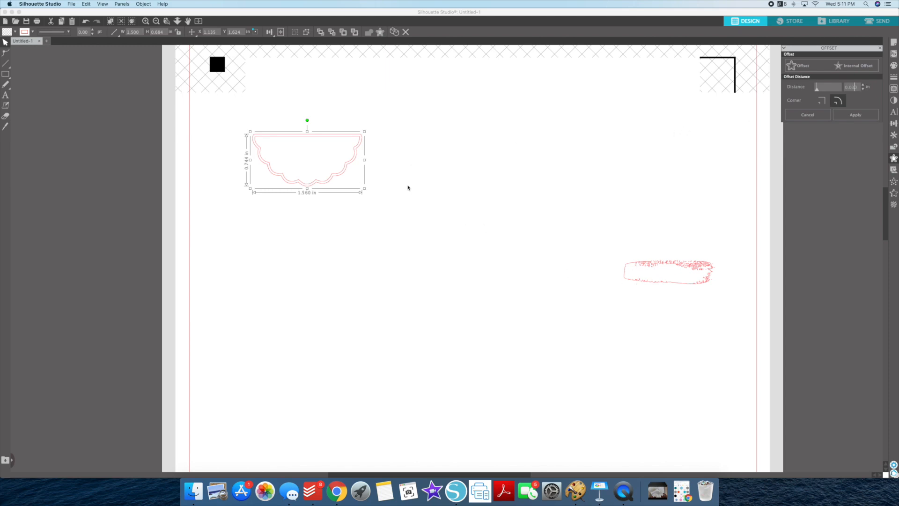
click(399, 178)
Fill the outer offset shape of the scalloped half circle with light pink from the recently used colors
click(363, 138)
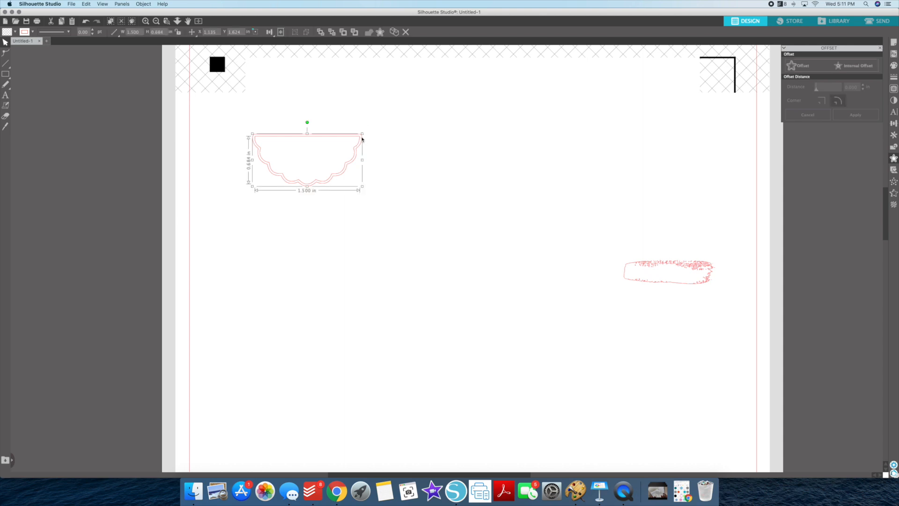
click(363, 139)
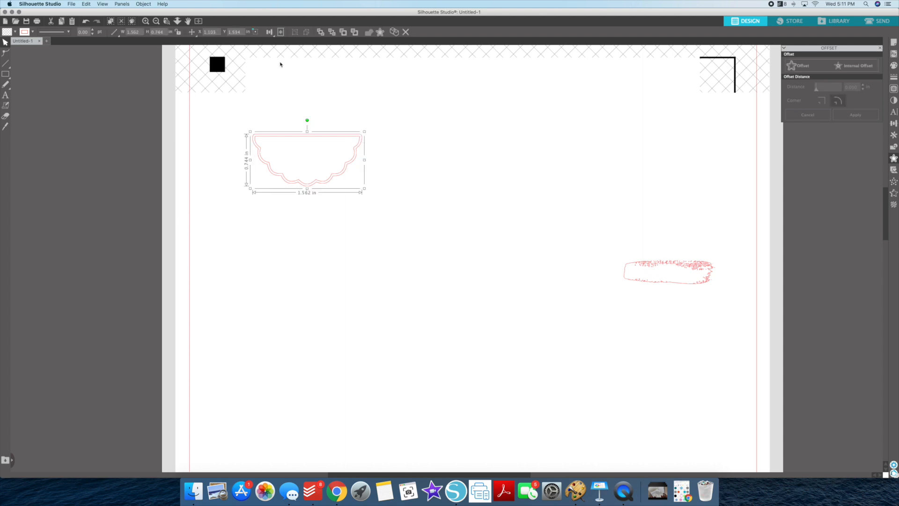
click(131, 21)
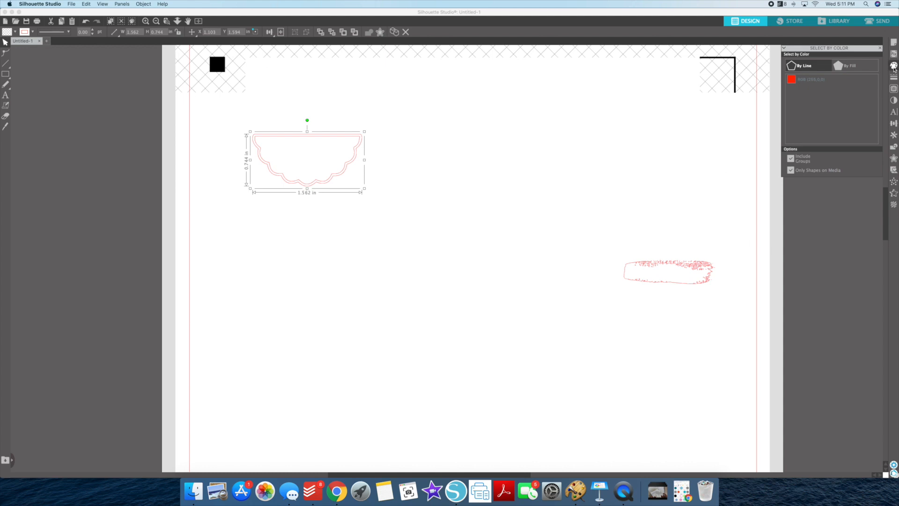
click(893, 67)
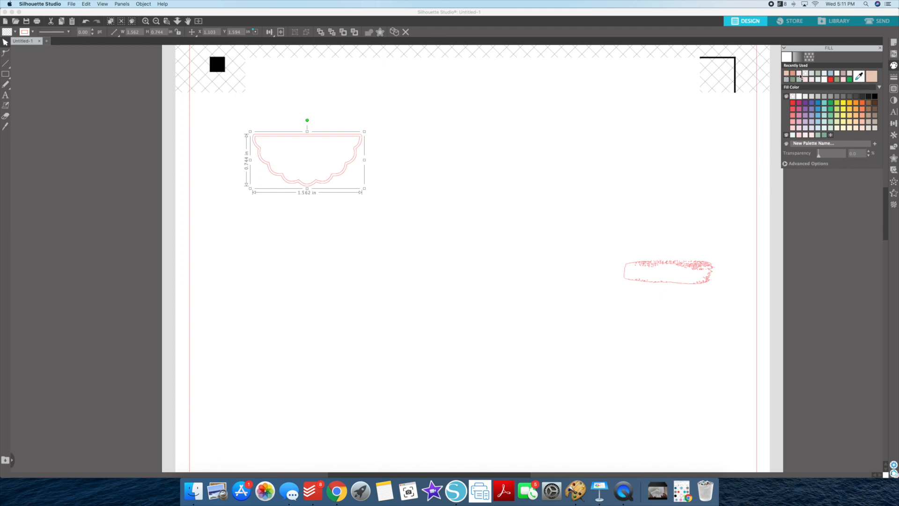
click(799, 73)
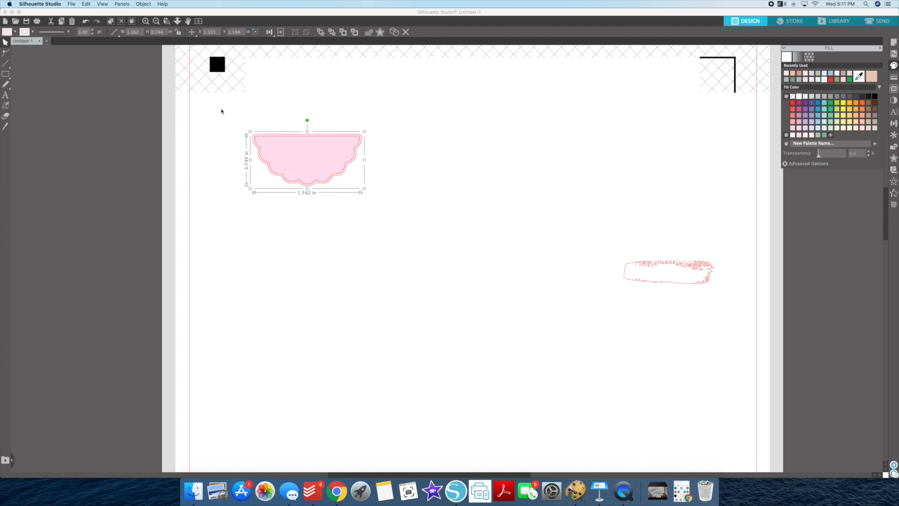
Set the line color of the scalloped half circle's outer offset shape to light pink and deselect it
click(32, 32)
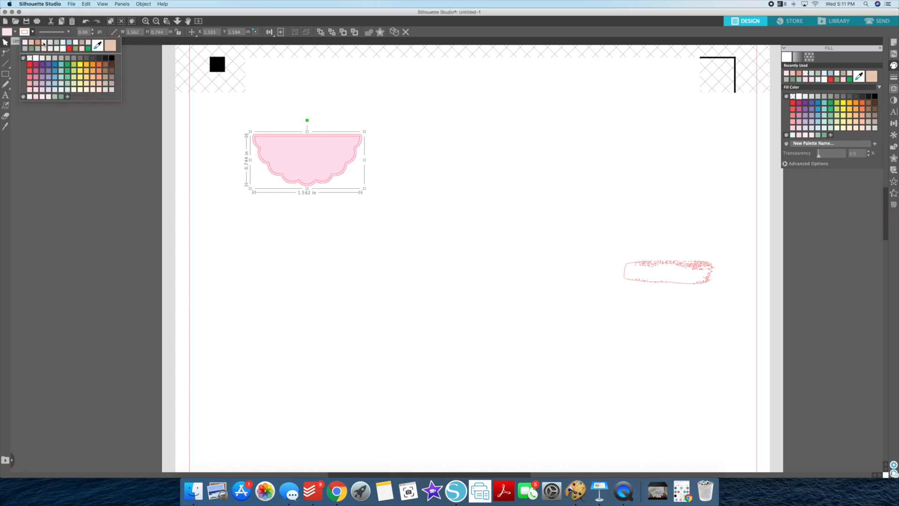
click(43, 45)
click(220, 109)
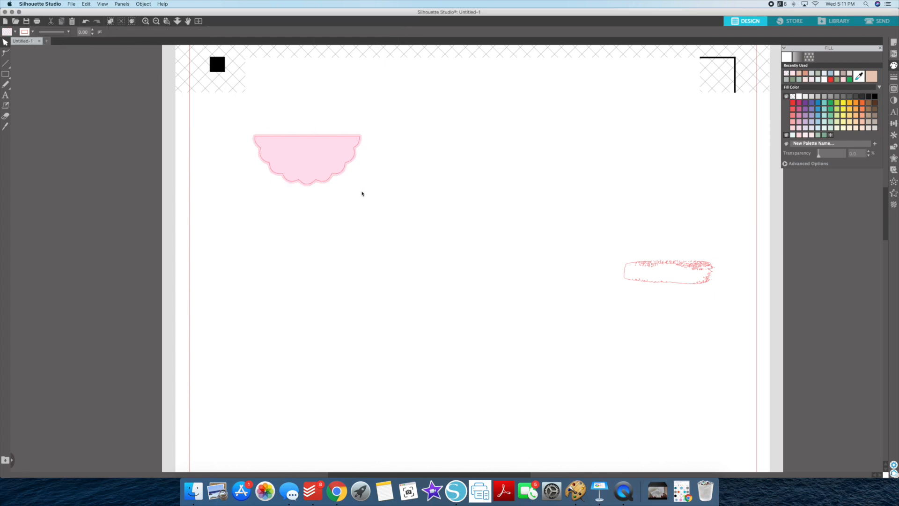
Move the paint stroke below the scalloped half circle and set its width to 1.401 in with proportions locked
mouse_move(640, 261)
mouse_down()
mouse_move(417, 251)
mouse_move(289, 219)
mouse_move(297, 226)
mouse_up()
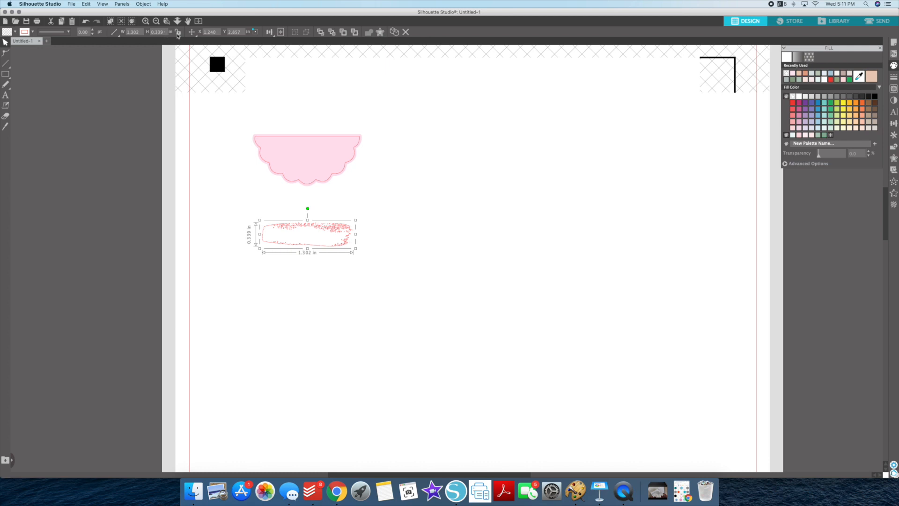
drag(130, 32, 149, 33)
text(.401)
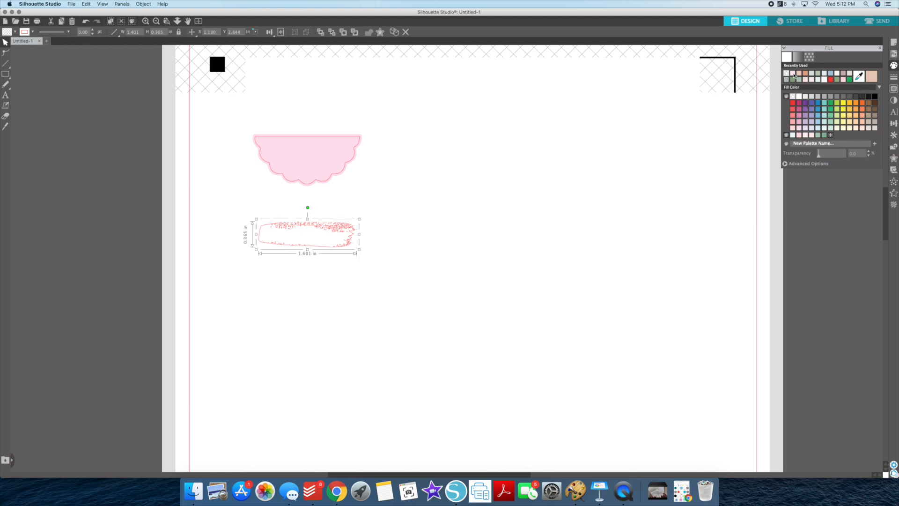
Give the paint stroke a light pink fill and a matching light pink line from the recently used colors
click(794, 74)
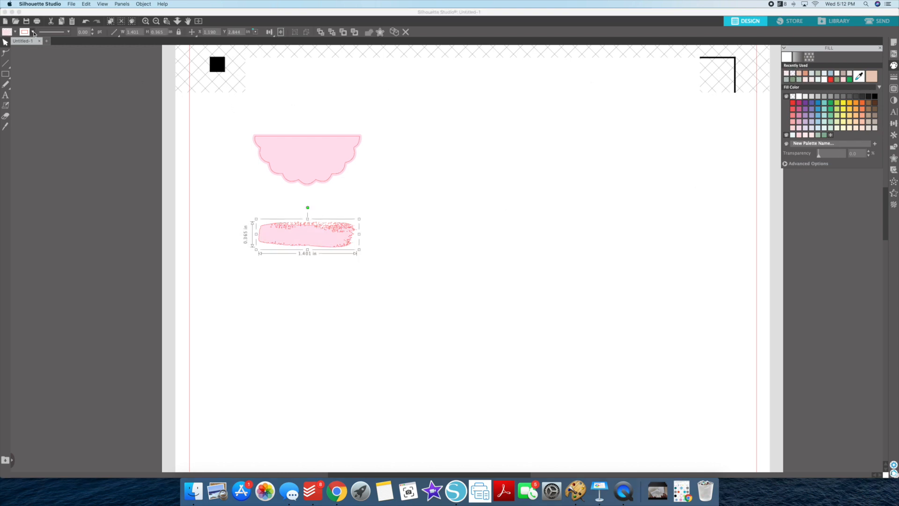
click(32, 32)
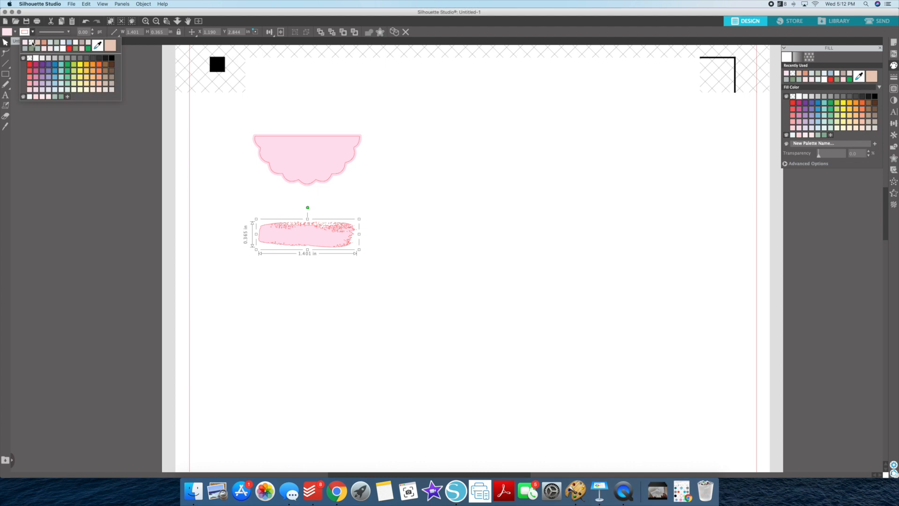
click(32, 42)
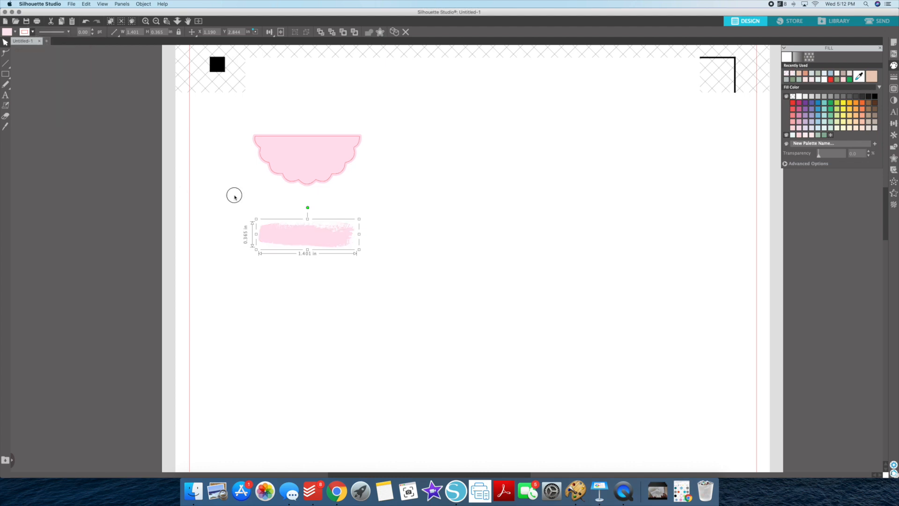
click(235, 197)
Draw a rectangle about 2.03 in wide and 0.52 in high around the paint stroke
mouse_move(7, 75)
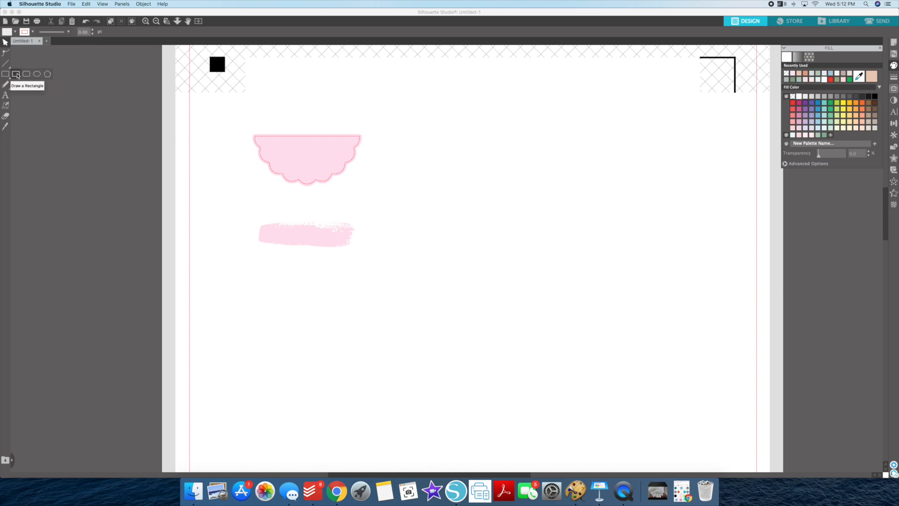
click(17, 75)
drag(253, 220, 391, 256)
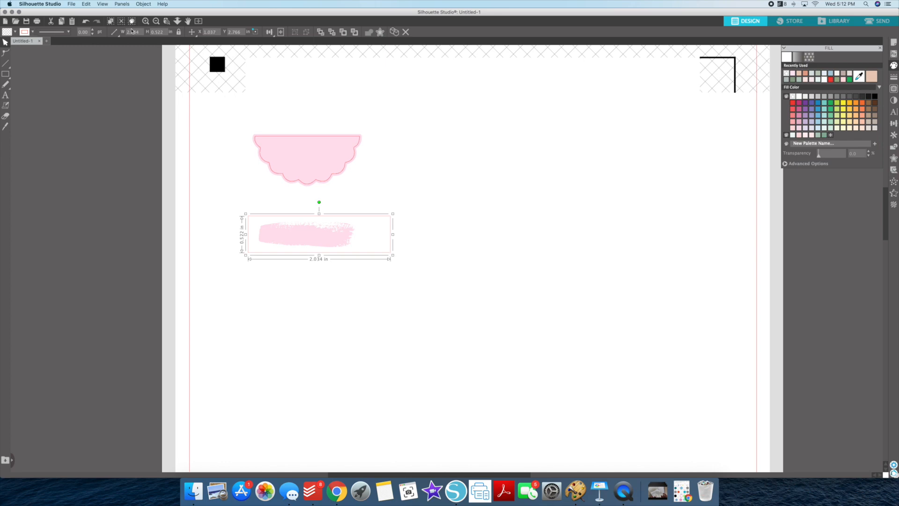
Resize the rectangle to 1.5 in wide by 0.5 in high with proportions unlocked and center it around the paint stroke
click(178, 32)
drag(140, 33, 114, 33)
text(1.5)
key(Return)
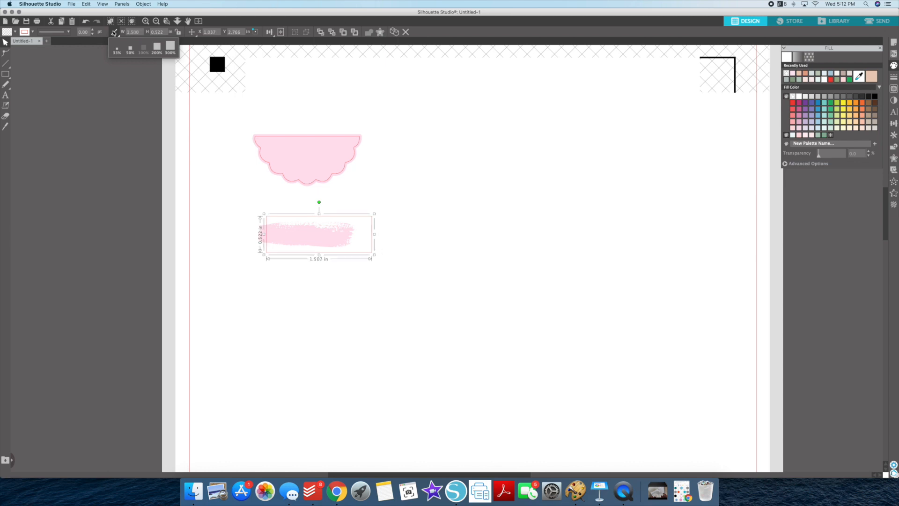
drag(158, 33, 173, 33)
key(BackSpace)
key(Return)
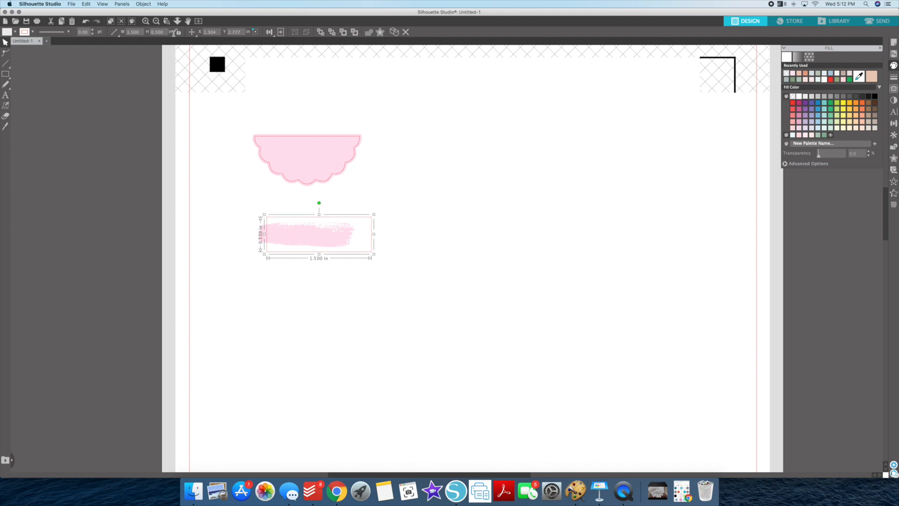
drag(332, 219, 318, 216)
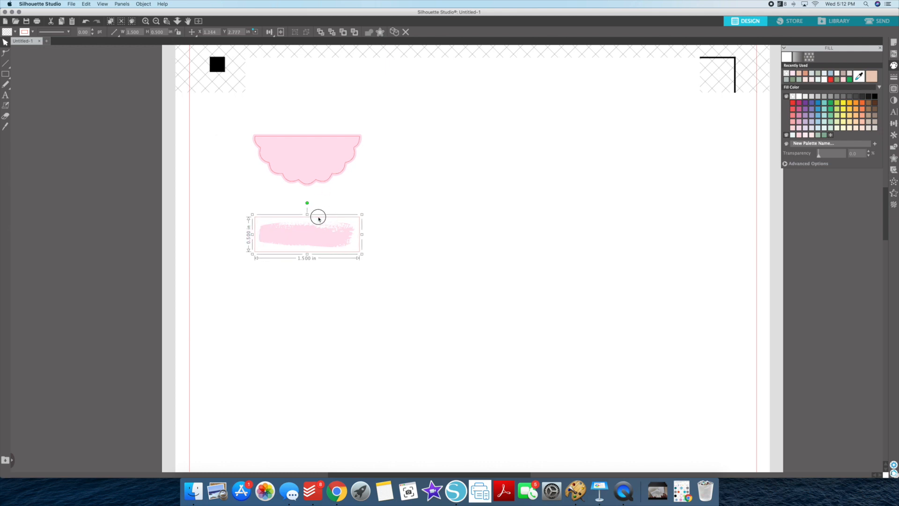
click(385, 221)
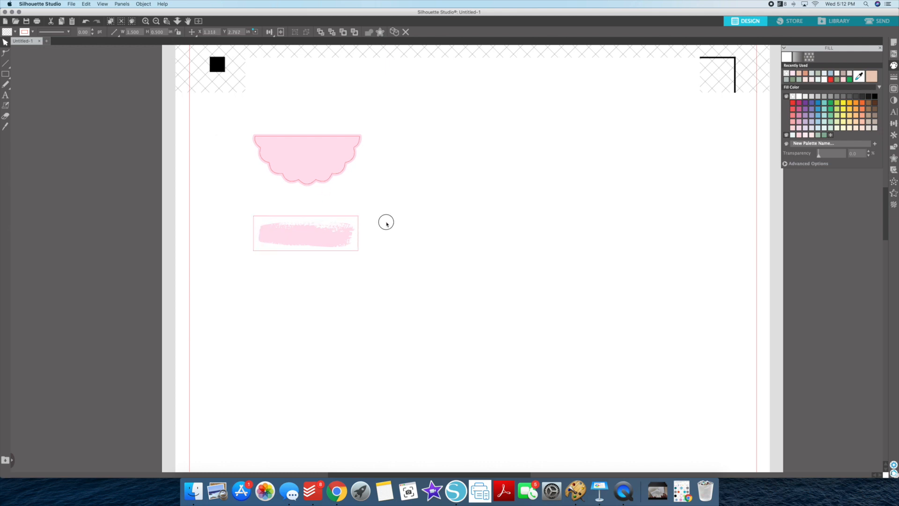
Try setting the paint stroke's width to 1.5 in with proportions unlocked, and undo the change
click(335, 237)
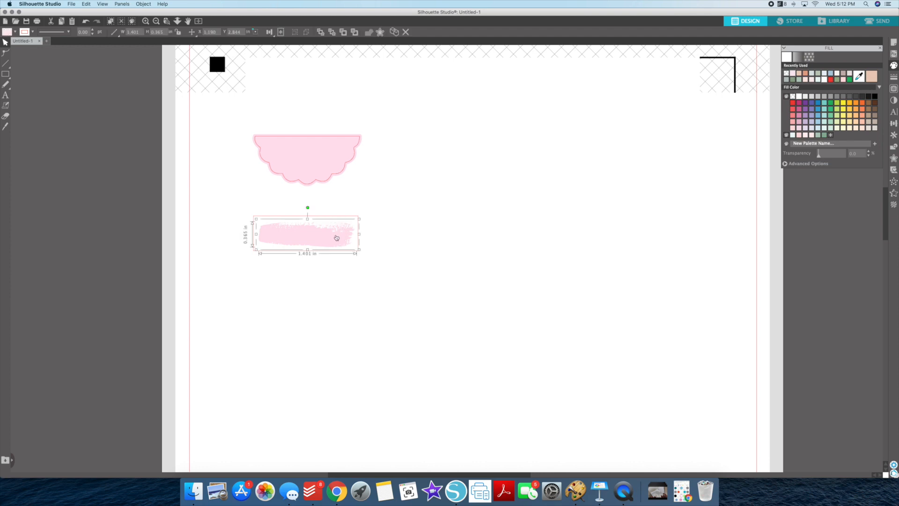
drag(132, 33, 150, 33)
text(.5)
key(Return)
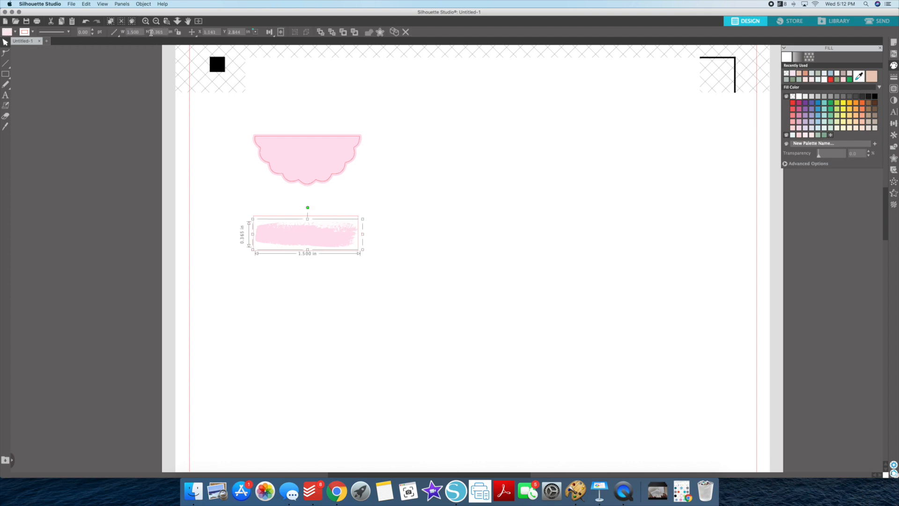
key(super+z)
Lock the paint stroke's proportions and set its width to 1.501 in
click(179, 34)
drag(132, 33, 155, 34)
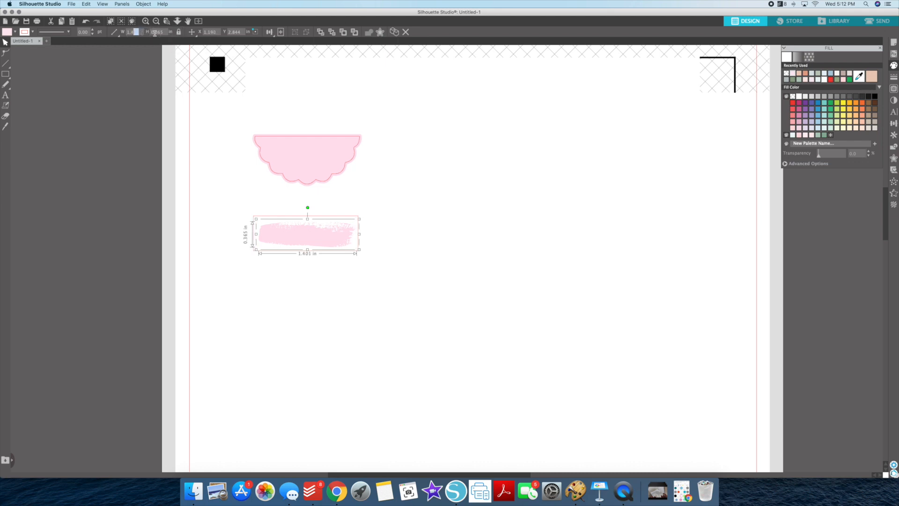
key(Return)
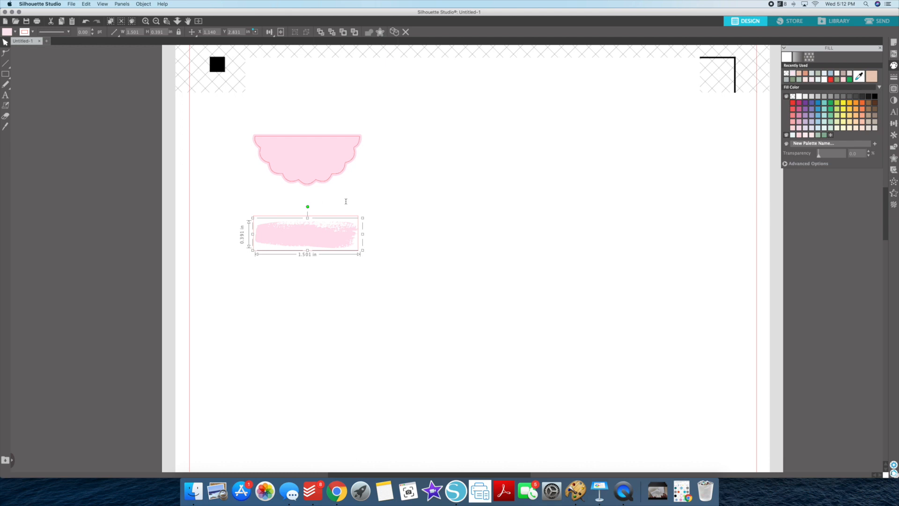
Nudge the paint stroke into place inside the rectangle and stretch it slightly taller to fill the box better
click(386, 202)
click(331, 233)
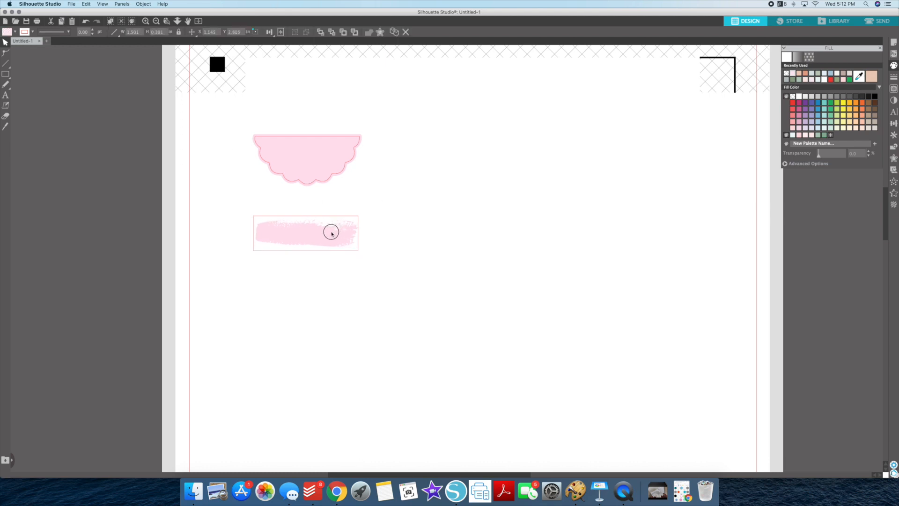
click(394, 218)
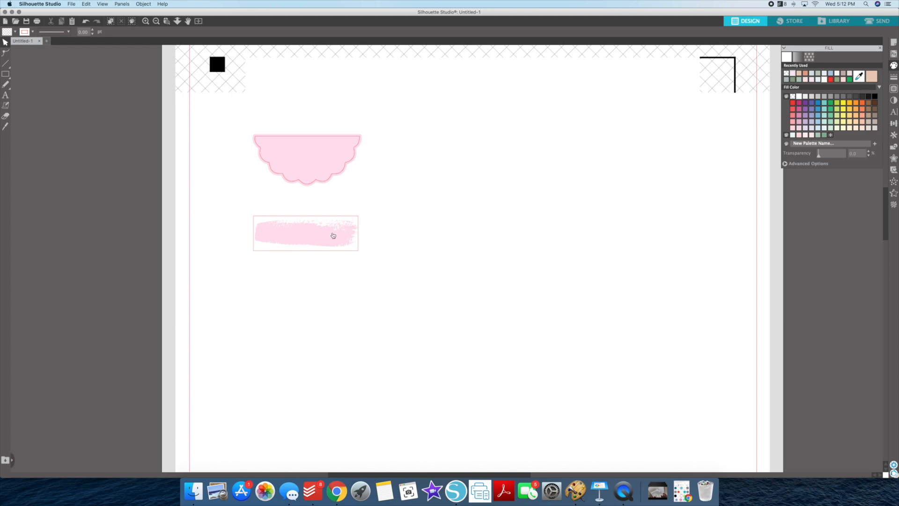
click(334, 233)
click(382, 229)
click(324, 239)
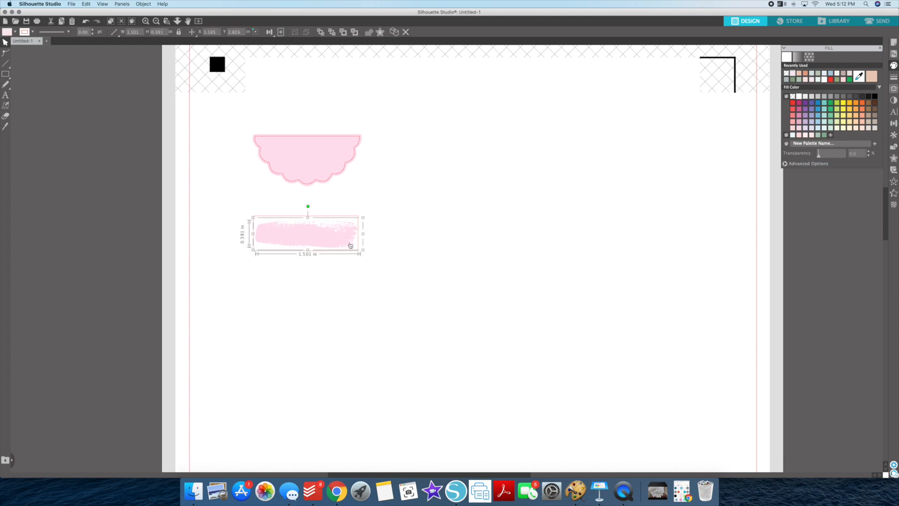
drag(307, 217, 307, 214)
click(313, 230)
click(426, 223)
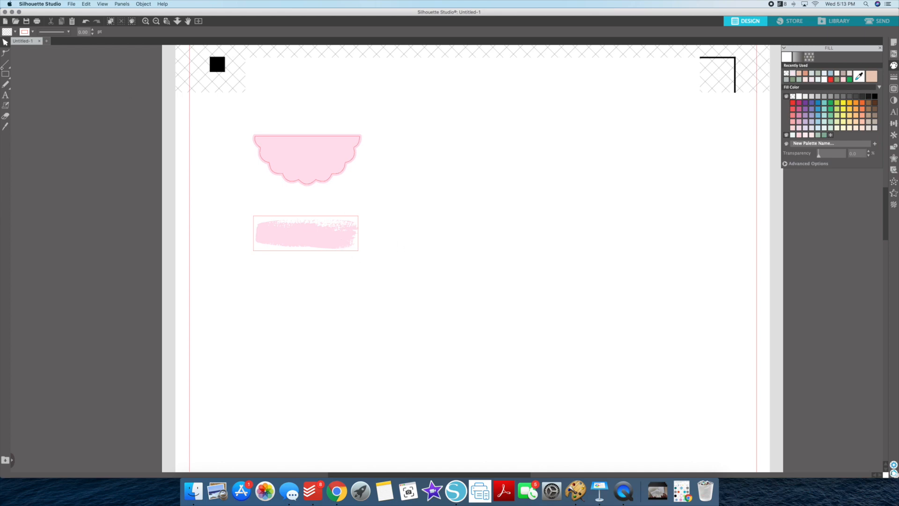
Try moving the paint stroke and its rectangle farther down the page together, and undo the move
click(306, 223)
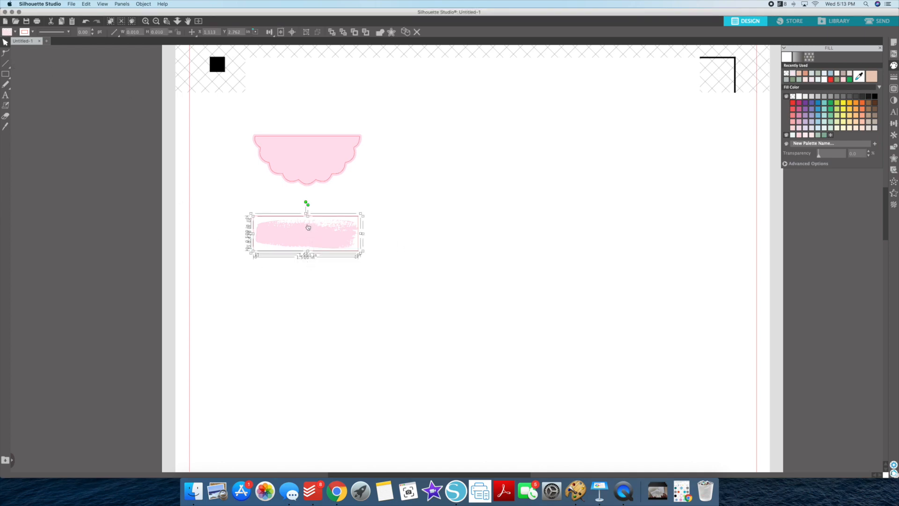
drag(309, 227, 322, 271)
key(super+z)
click(334, 278)
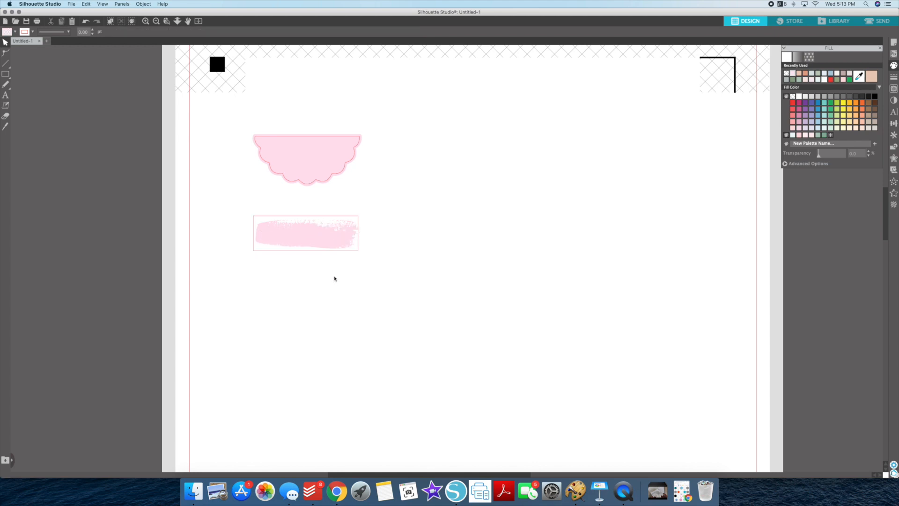
Replicate the paint stroke with its rectangle downward using Column of Four twice, making a column of seven boxes
click(319, 229)
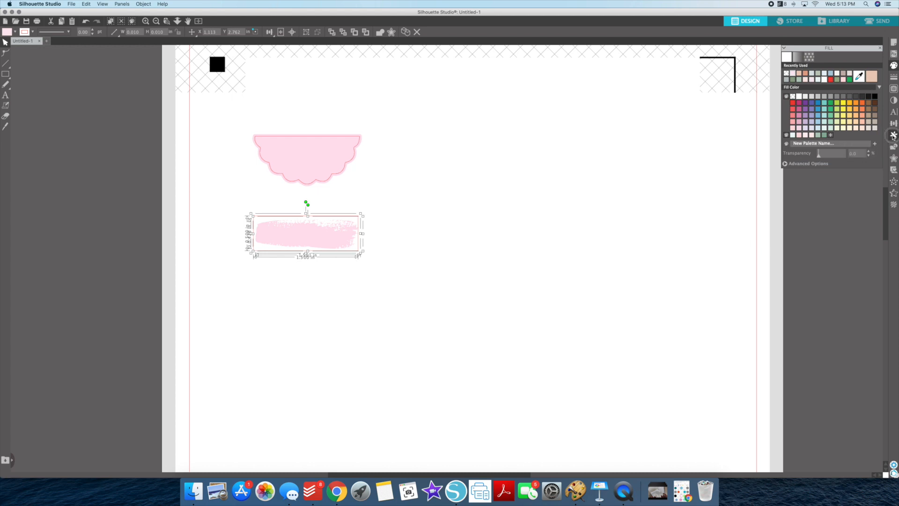
click(893, 135)
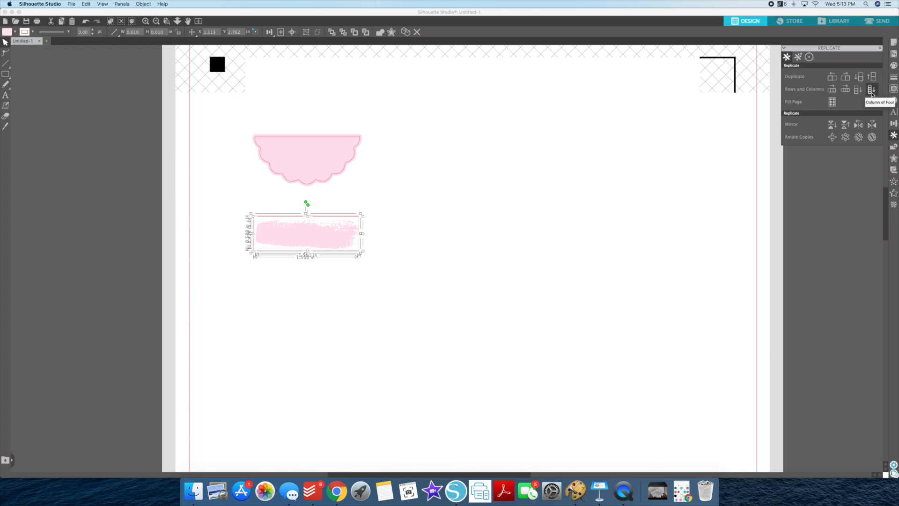
click(872, 90)
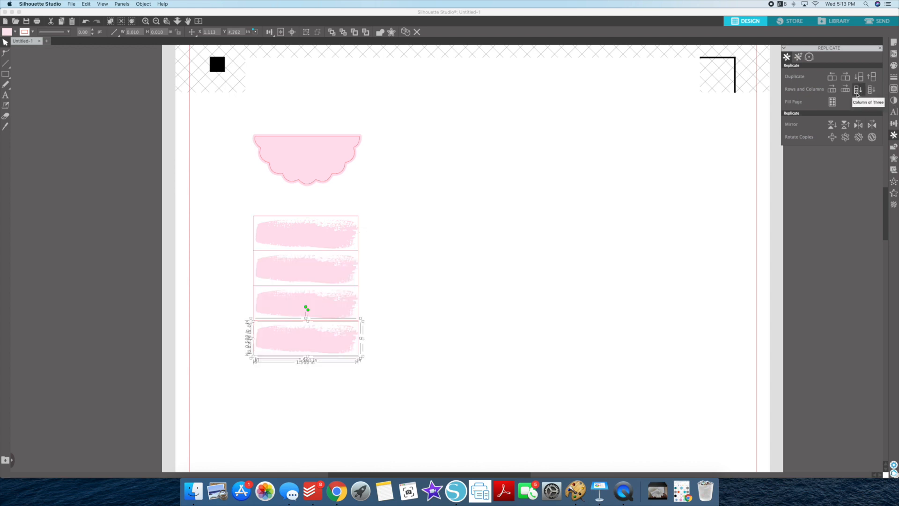
click(857, 90)
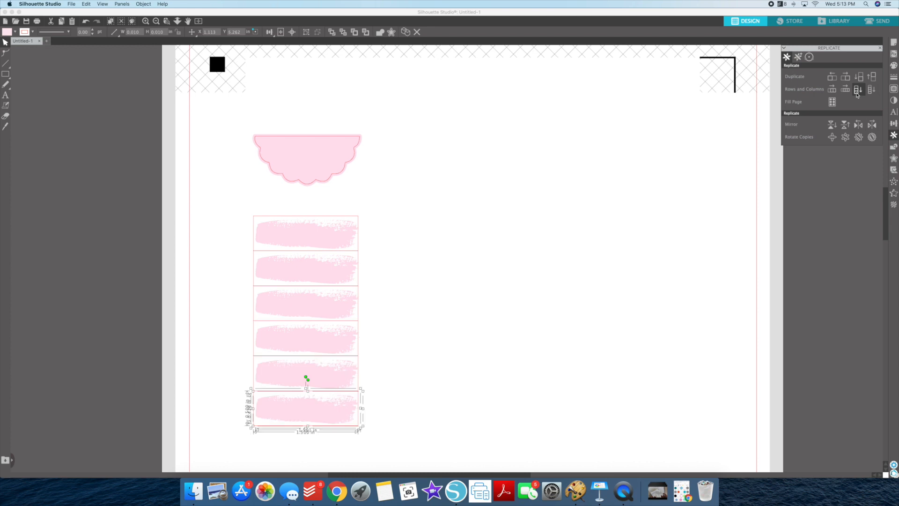
key(super+z)
click(871, 90)
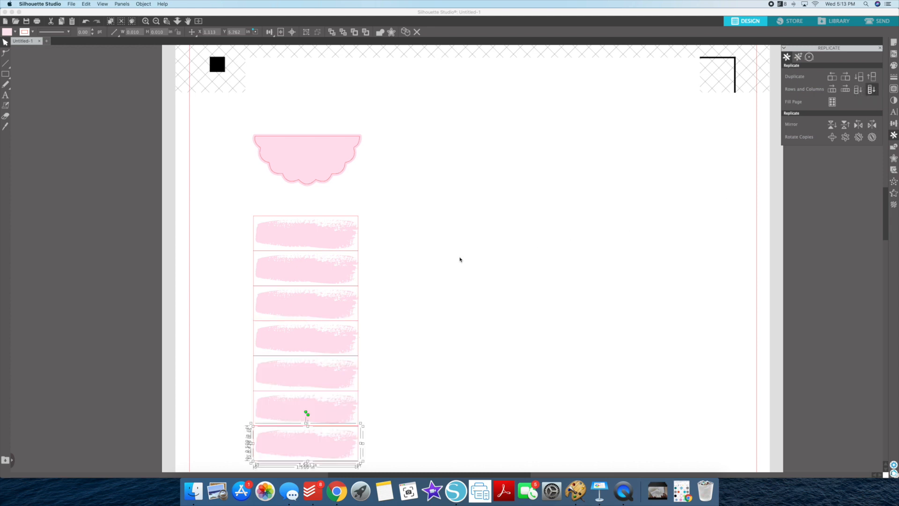
Add the text "monday" starting on the topmost paint stroke box
scroll(428, 268, down, 3)
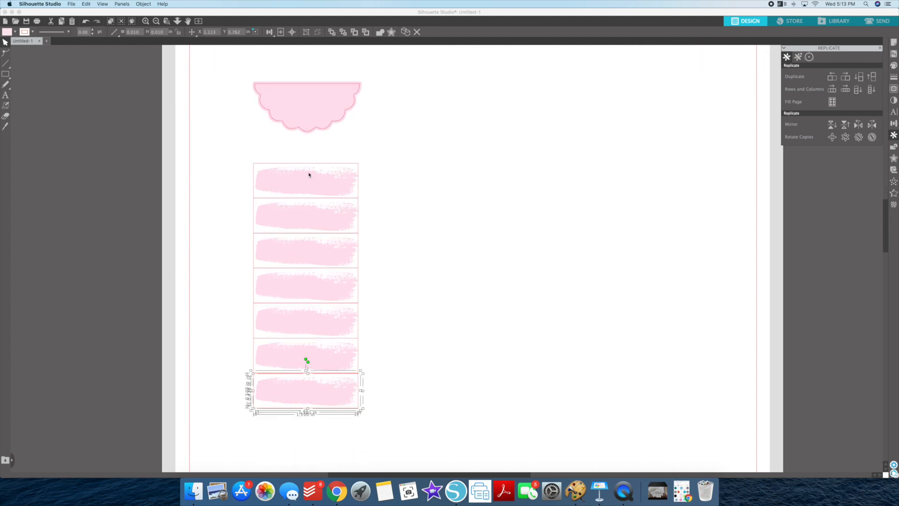
click(364, 218)
key(t)
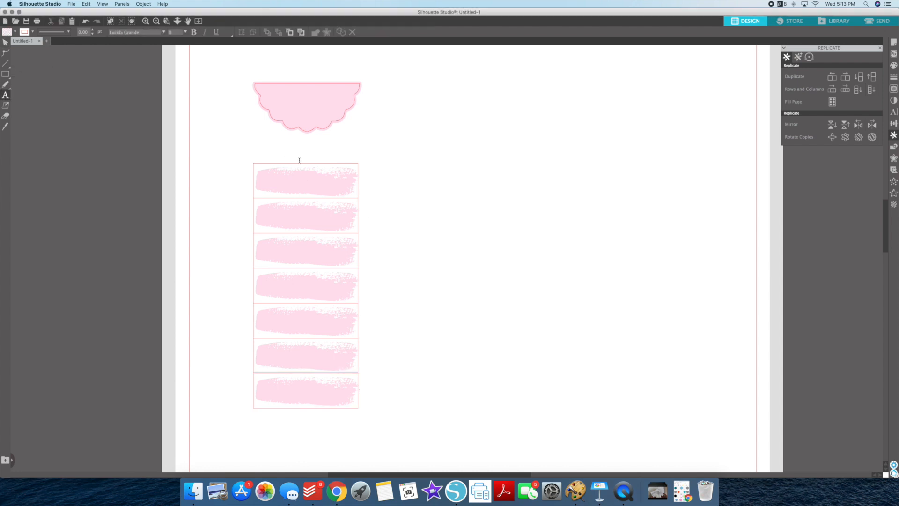
click(290, 175)
text(monday)
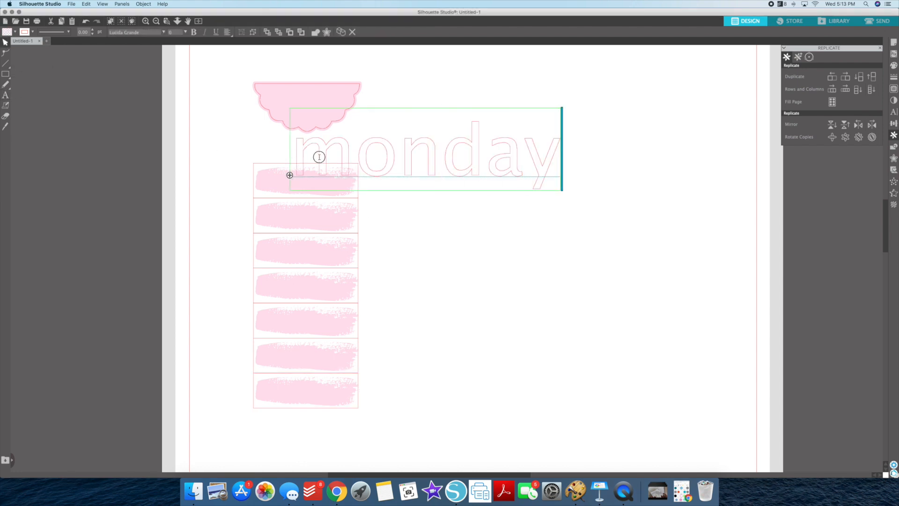
Set the whole word "monday" in the Fabulous script font at size 24
drag(317, 152, 559, 157)
click(164, 32)
scroll(136, 84, down, 2)
scroll(138, 64, up, 3)
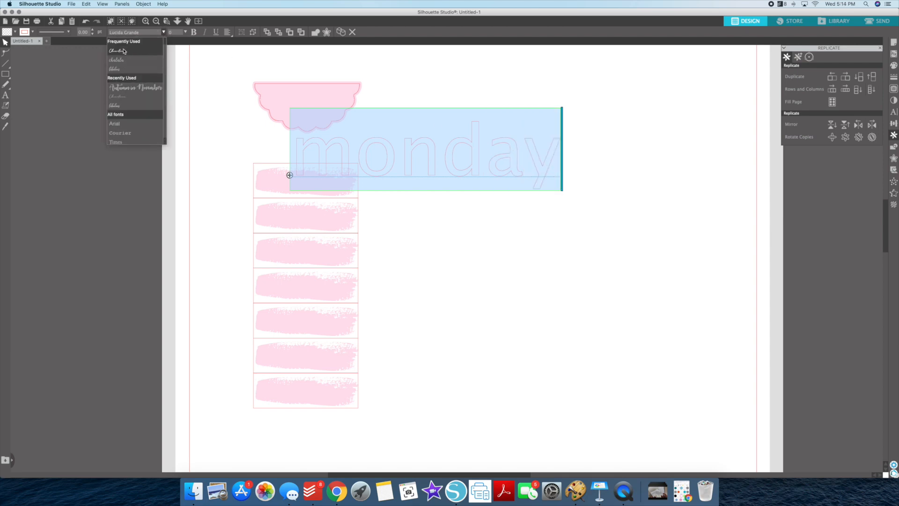
click(124, 72)
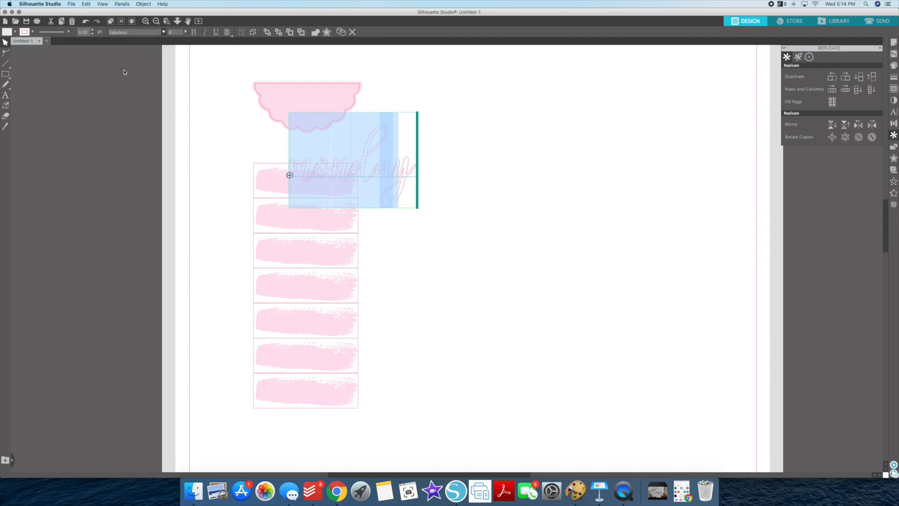
click(185, 32)
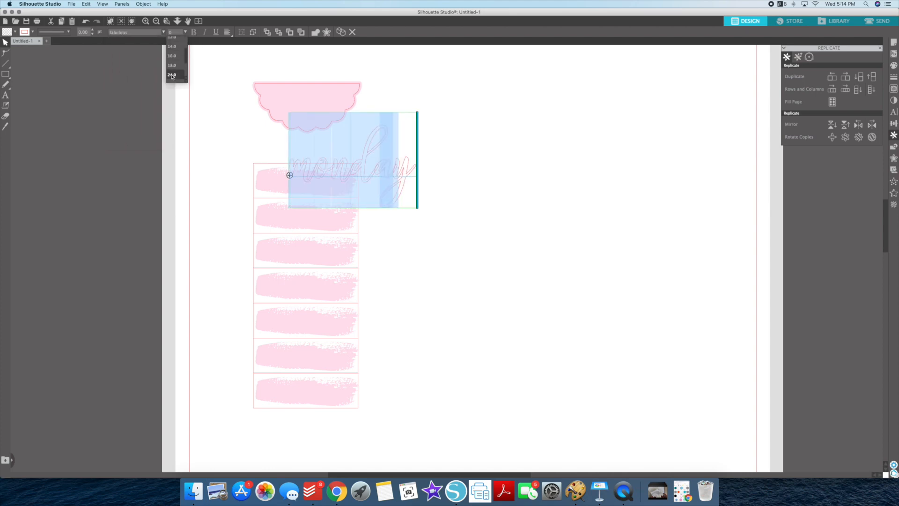
click(172, 77)
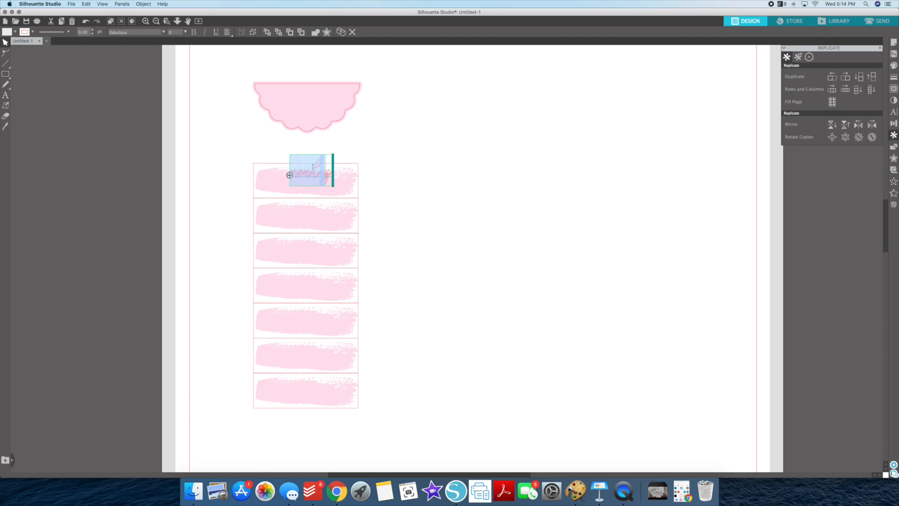
Give the word "monday" a solid black fill and a transparent outline
click(32, 31)
click(26, 42)
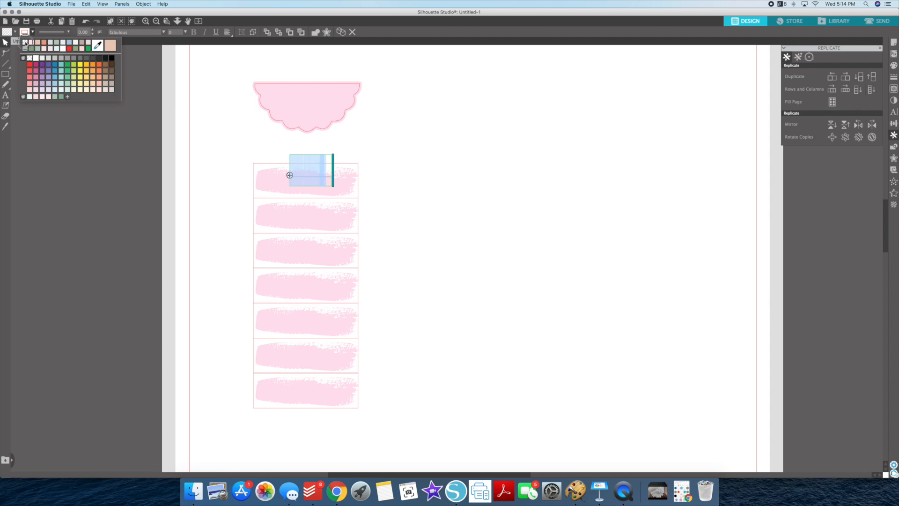
click(16, 33)
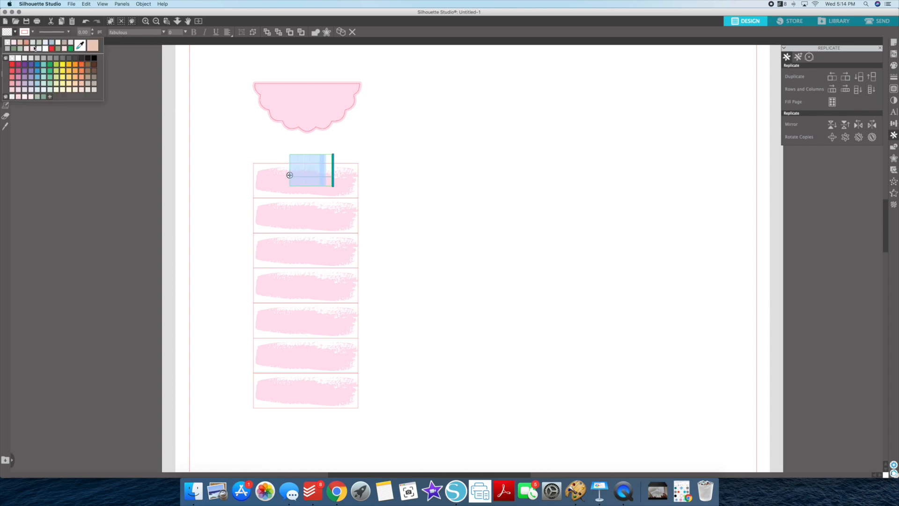
click(94, 59)
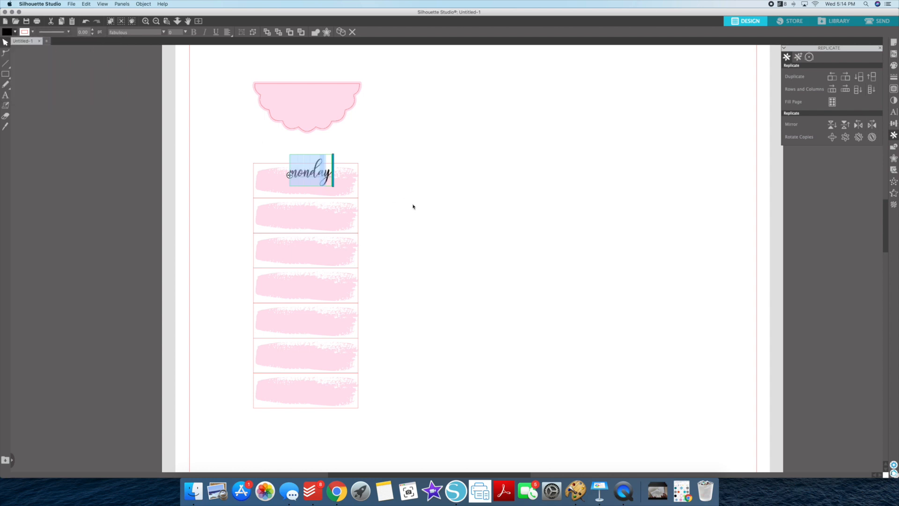
Move the word "monday" to the right-hand part of the topmost paint stroke box
click(410, 183)
drag(314, 176, 335, 184)
click(332, 186)
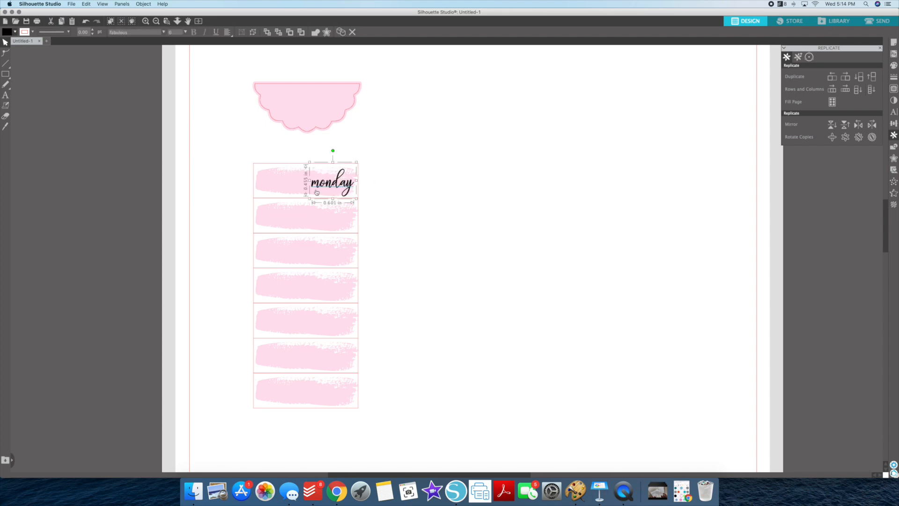
Replicate "monday" downward using Column of Four twice, and move the lowest copy onto the last paint stroke box
click(871, 90)
click(870, 90)
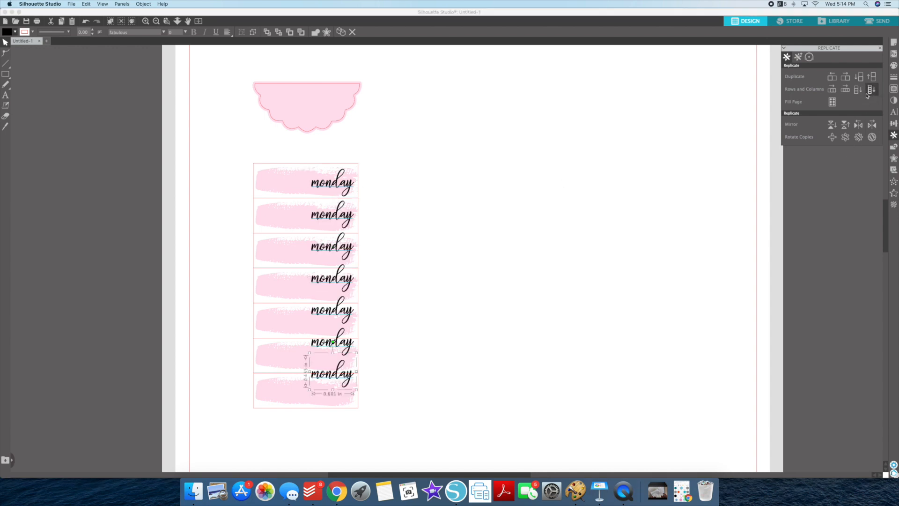
click(383, 378)
click(336, 379)
drag(336, 379, 336, 394)
click(327, 343)
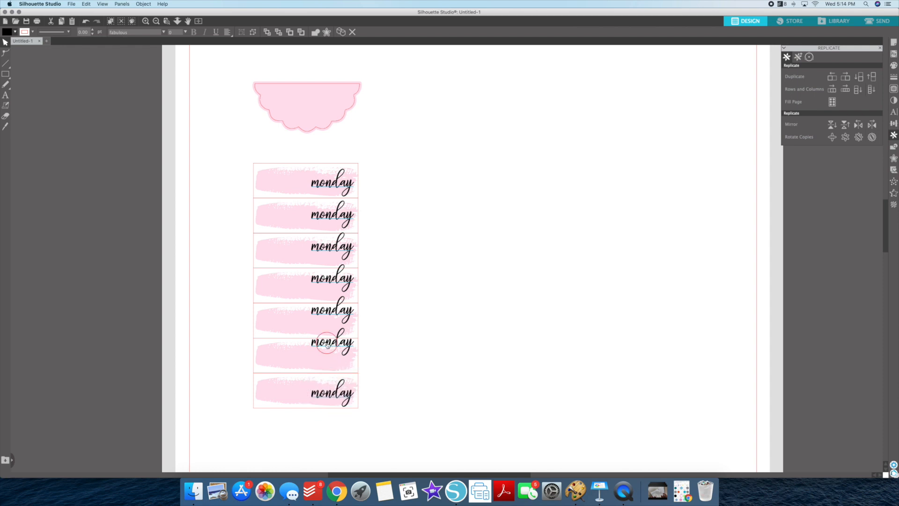
Select all seven "monday" words and space them evenly in the vertical direction
scroll(323, 361, right, 1)
click(313, 393)
shift+click(323, 340)
shift+click(324, 309)
shift+click(323, 278)
shift+click(323, 246)
shift+click(320, 216)
shift+click(319, 184)
click(894, 124)
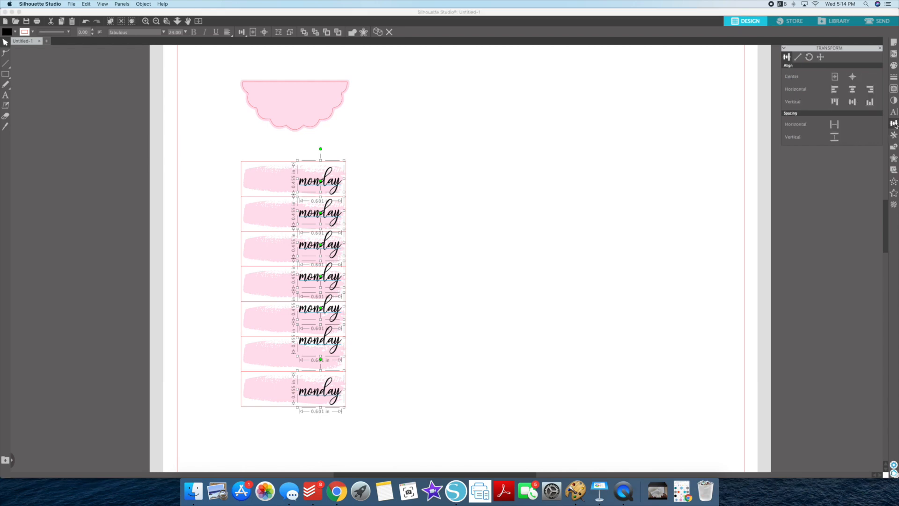
click(835, 136)
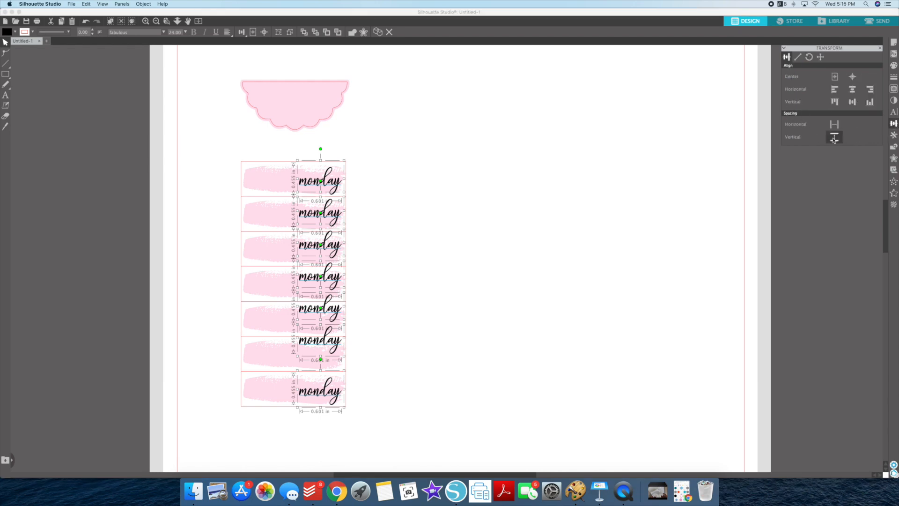
Change the word in the second box to "tuesday" and the one in the third box to "wednesday"
click(359, 231)
double_click(299, 218)
text(tues)
double_click(298, 252)
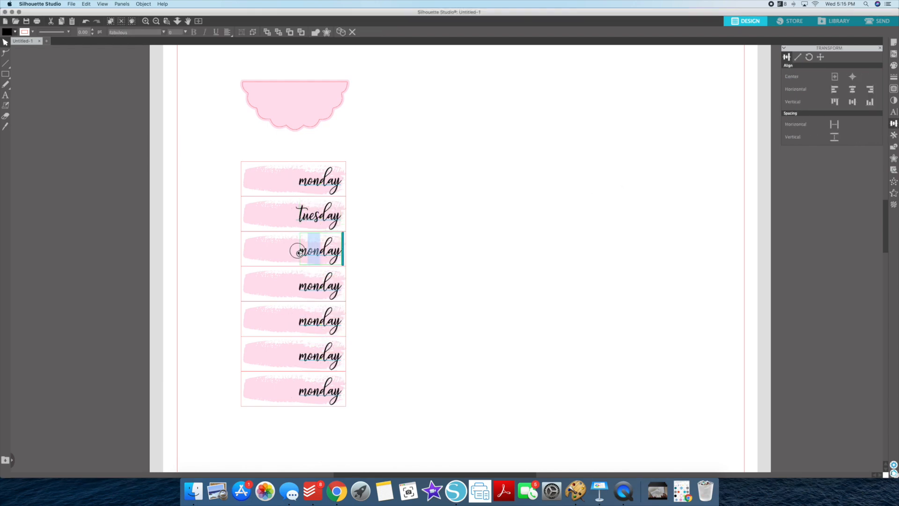
text(wednes)
Change the word in the fourth box to "thursday" and the one in the fifth box to "friday"
click(319, 290)
double_click(318, 288)
key(BackSpace)
key(BackSpace)
key(BackSpace)
text(thurs)
double_click(317, 325)
key(BackSpace)
key(BackSpace)
key(BackSpace)
text(fri)
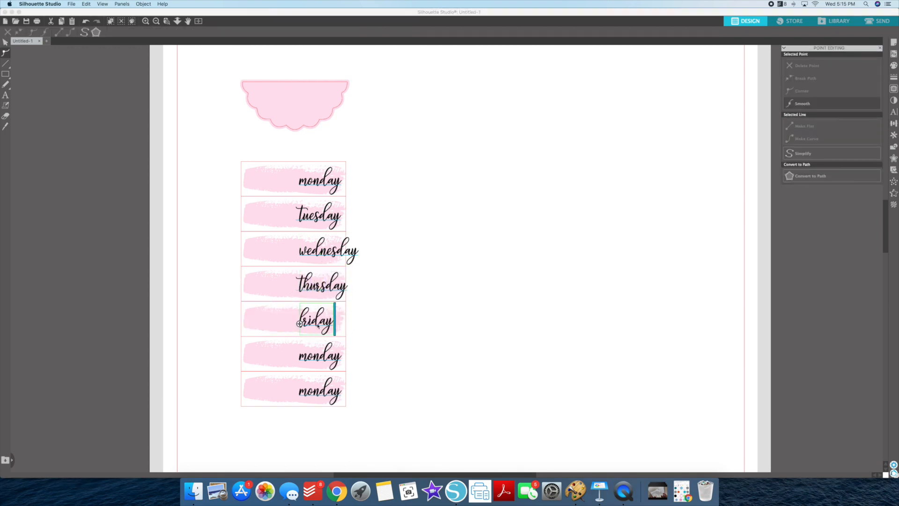
Change the word in the sixth box to "saturday" and the one in the last box to "sunday"
double_click(299, 356)
key(BackSpace)
key(BackSpace)
key(BackSpace)
text(satur)
double_click(302, 392)
text(su)
click(371, 361)
Select all seven weekday names and align them along their right edges
shift+click(322, 353)
shift+click(311, 327)
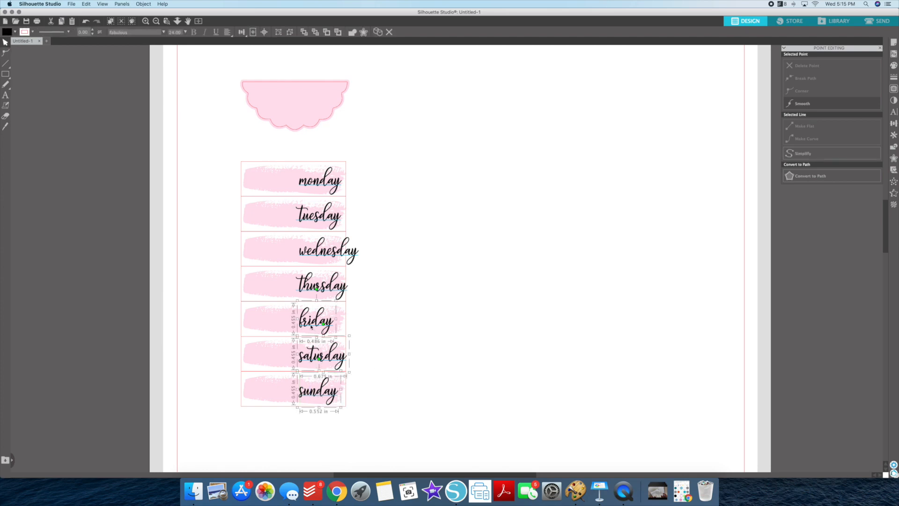
shift+click(324, 286)
shift+click(323, 253)
shift+click(309, 220)
shift+click(315, 183)
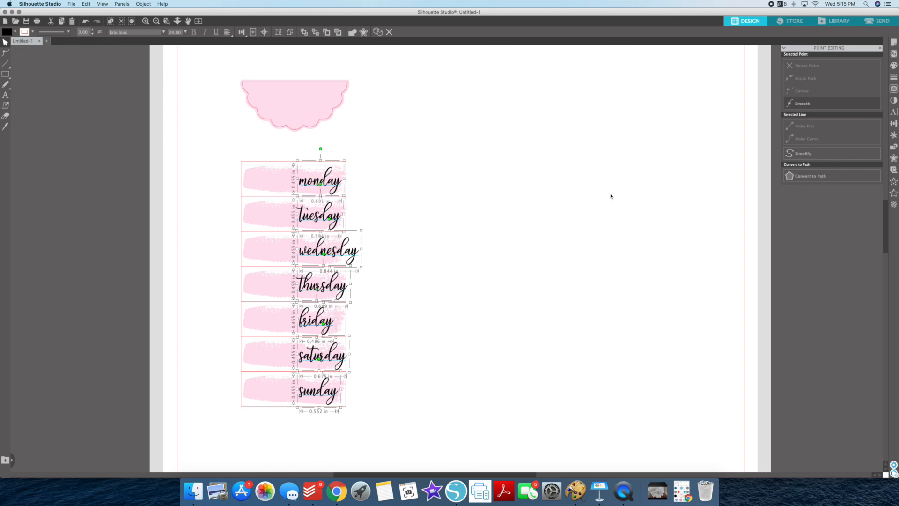
click(893, 125)
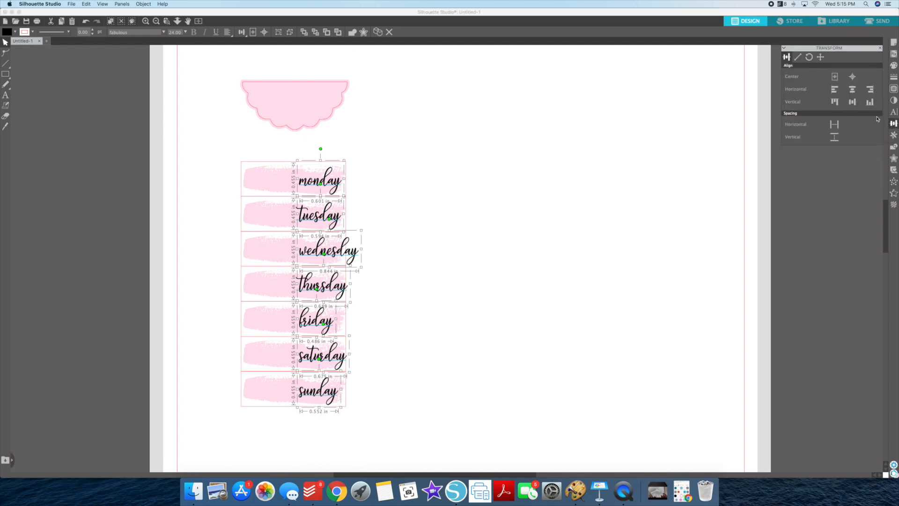
click(870, 89)
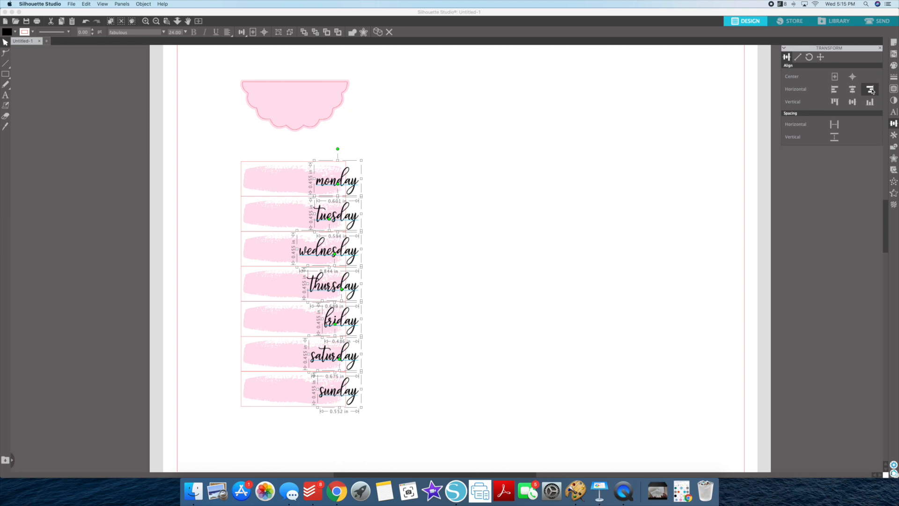
Nudge the seven weekday names left together so they sit inside the paint stroke boxes
key(Left)
key(Left)
key(Left)
key(Left)
key(Left)
key(Left)
key(Left)
key(Left)
key(Left)
key(Left)
key(Left)
key(Left)
key(Left)
key(Left)
key(Left)
key(Left)
key(Left)
key(Left)
key(Left)
key(Left)
click(405, 207)
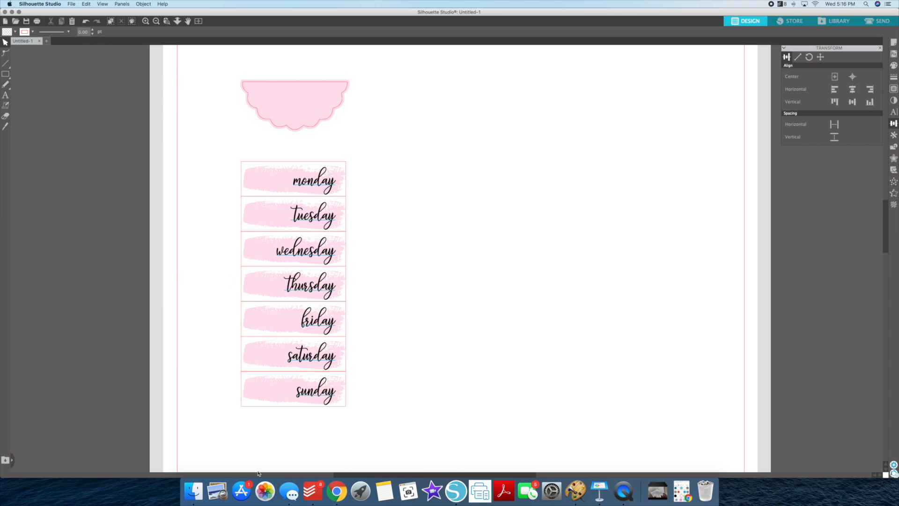
Group the seven pink paint strokes, then try moving the group off the boxes and undo the move
scroll(449, 219, right, 3)
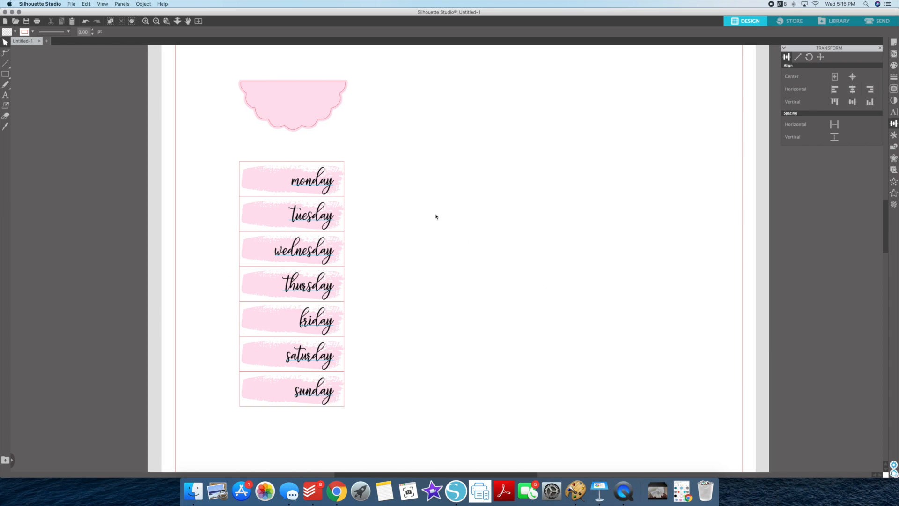
click(241, 184)
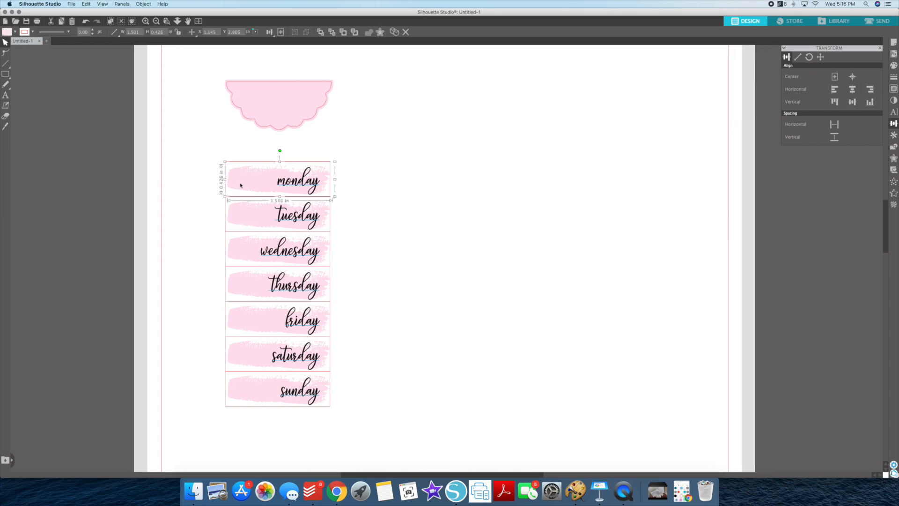
shift+click(242, 217)
shift+click(239, 251)
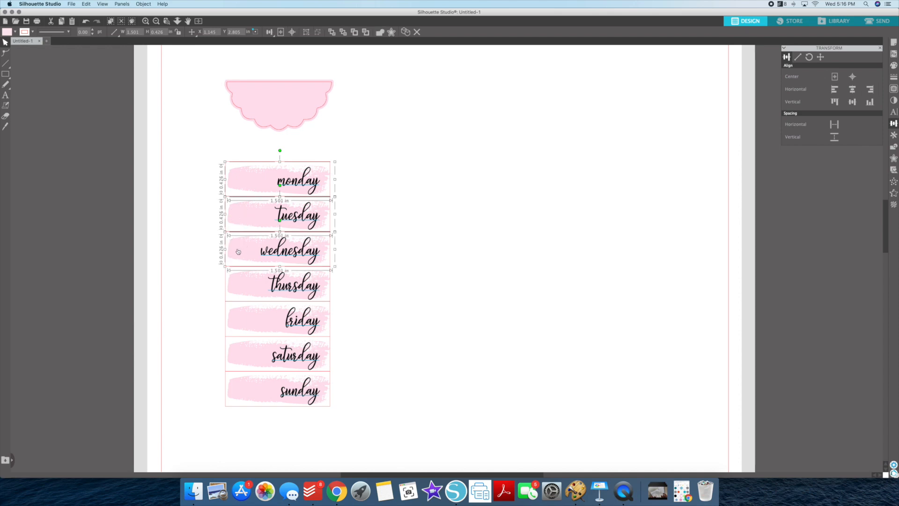
shift+click(239, 280)
shift+click(242, 320)
shift+click(245, 358)
shift+click(248, 388)
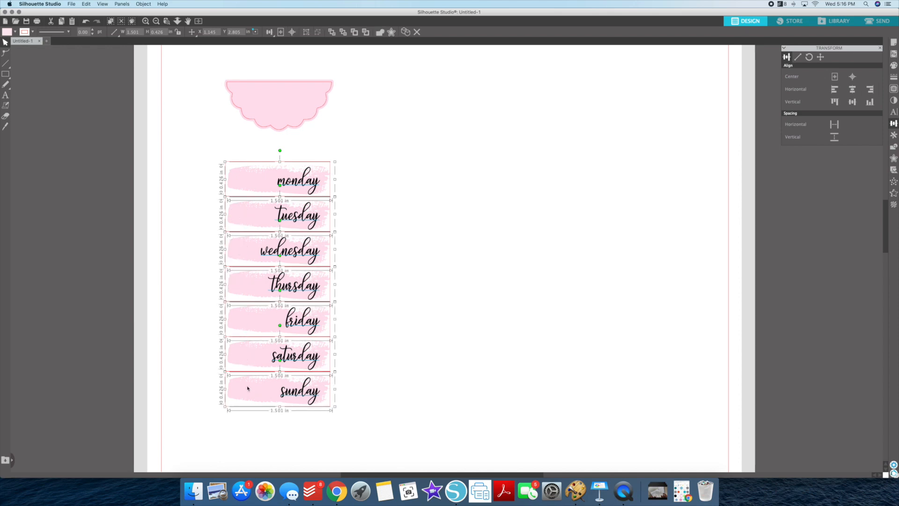
right_click(244, 357)
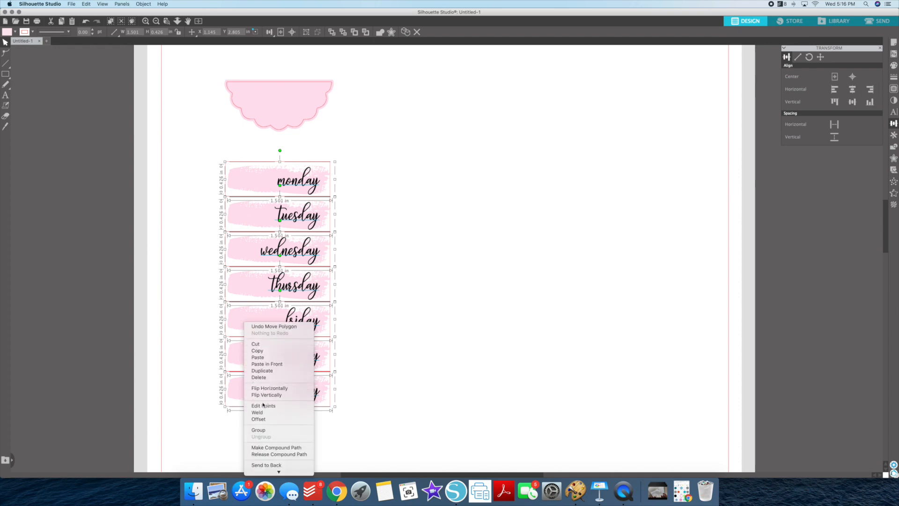
click(265, 428)
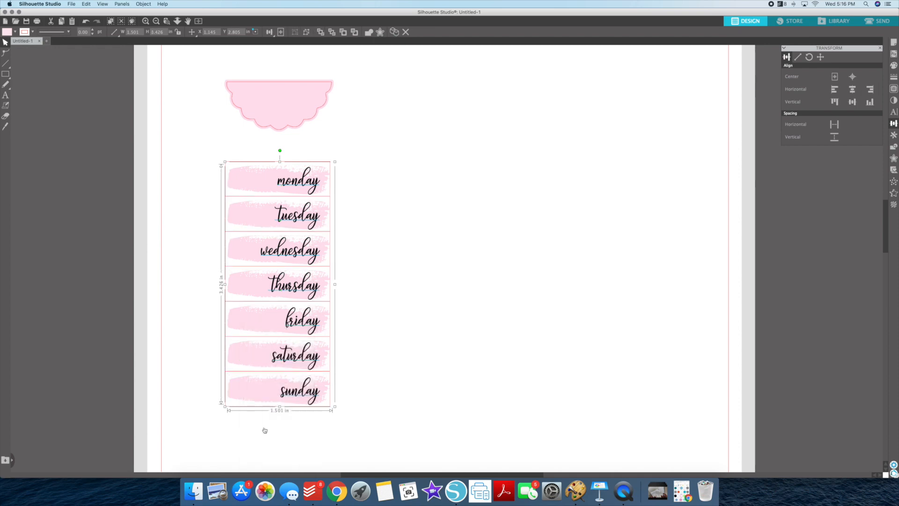
mouse_move(250, 179)
mouse_down()
mouse_move(352, 139)
mouse_move(400, 160)
mouse_up()
key(super+z)
Fill the grouped paint strokes with teal
click(15, 32)
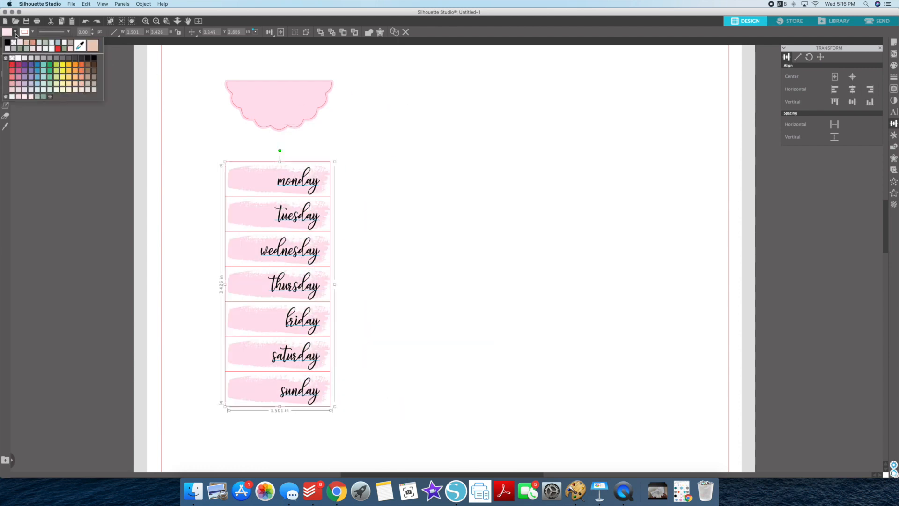
click(45, 72)
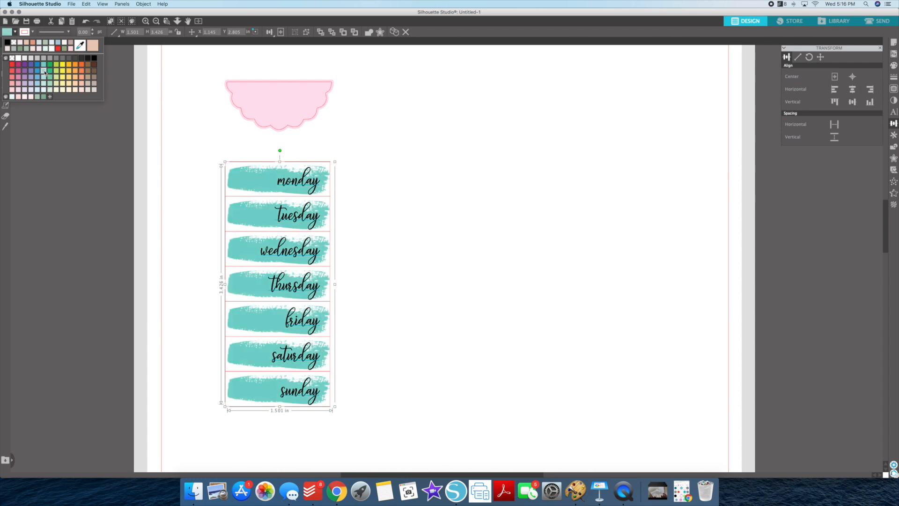
click(395, 104)
Fill the scalloped half circle above the weekday boxes with the same teal
click(335, 81)
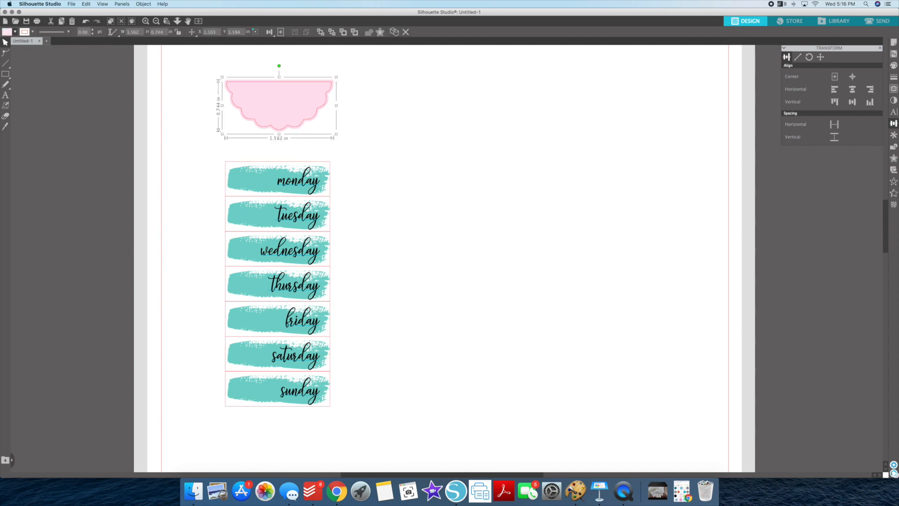
click(15, 32)
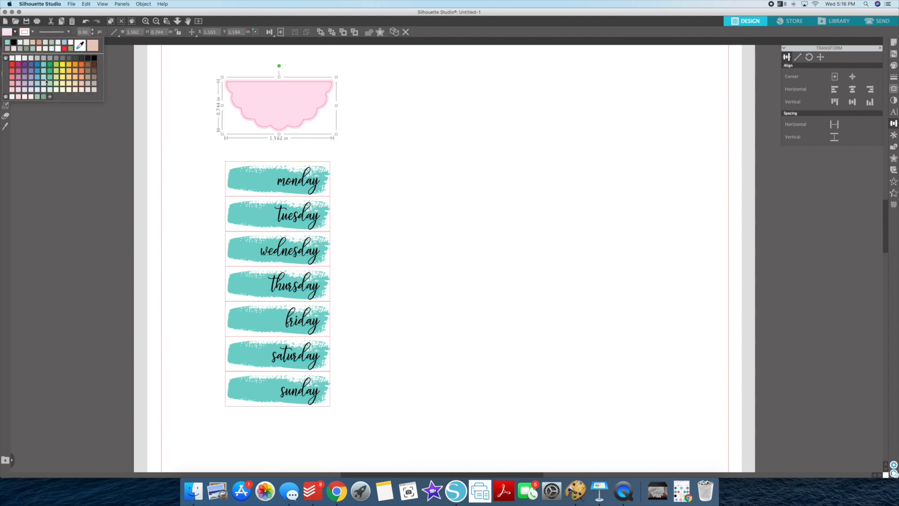
click(45, 72)
click(387, 111)
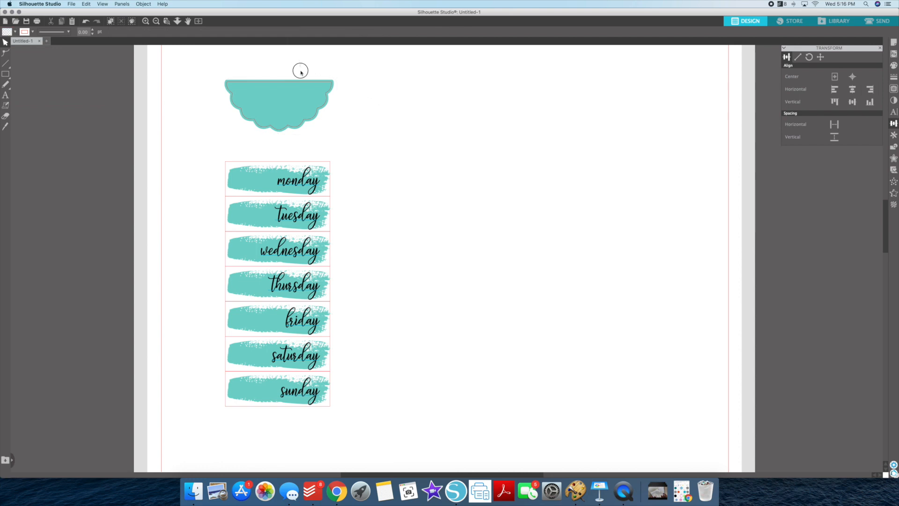
Replicate the complete scalloped half circle to the right as a Row of Four
click(302, 97)
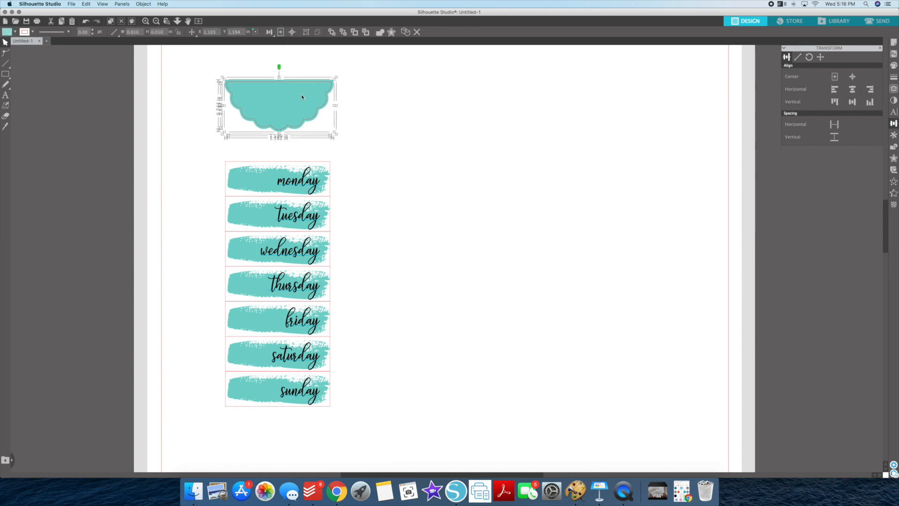
click(893, 135)
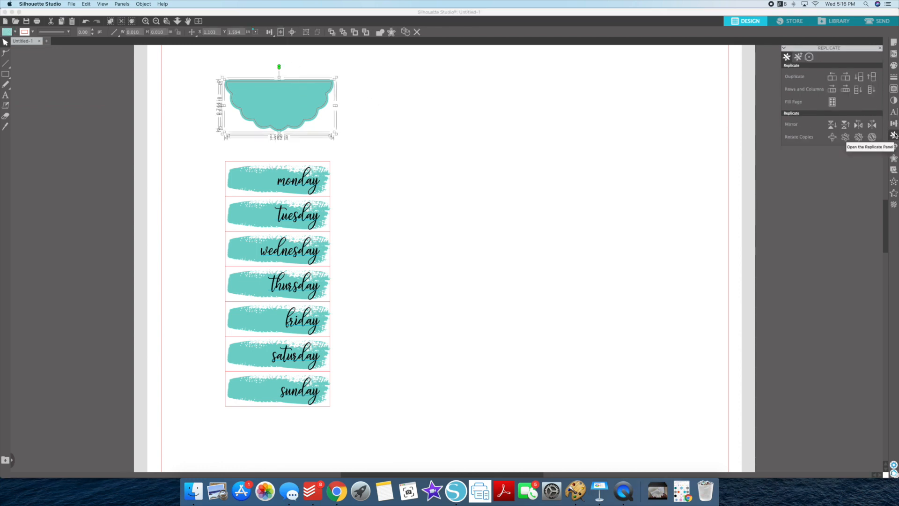
click(845, 89)
click(676, 141)
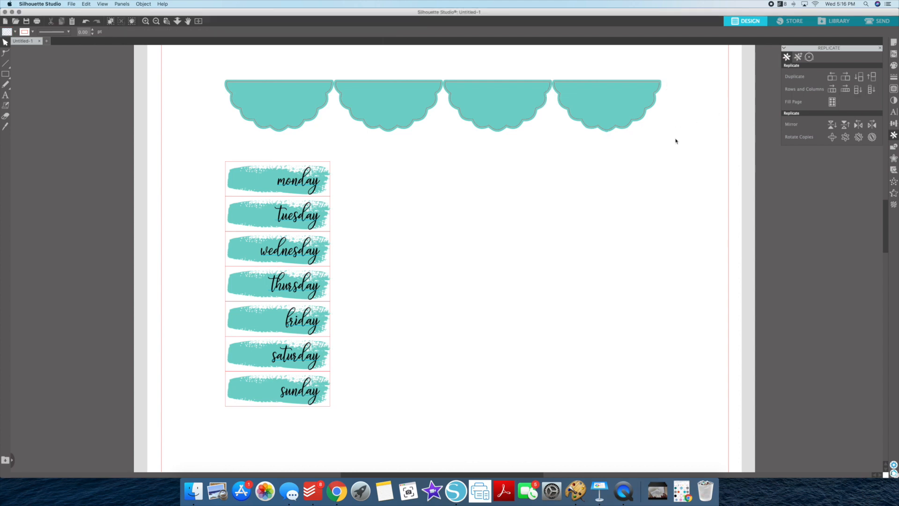
Fill the second scalloped half circle with coral red, the third with light pink and the fourth with orange
click(405, 131)
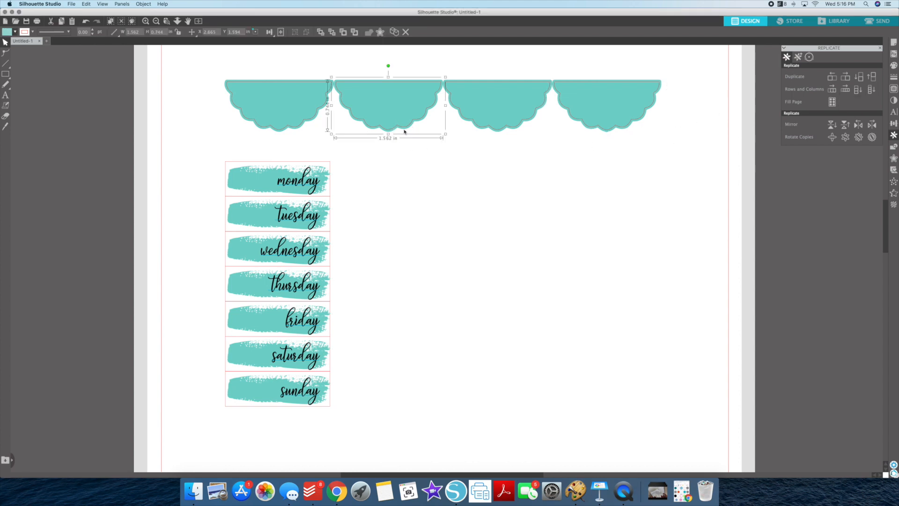
click(15, 33)
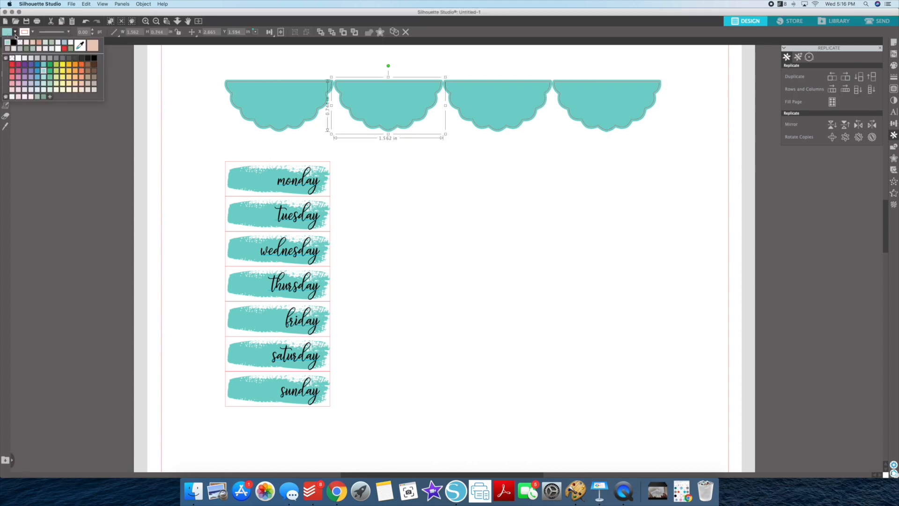
click(12, 79)
click(491, 140)
click(493, 131)
click(15, 33)
click(12, 89)
click(607, 108)
click(15, 33)
click(67, 65)
click(473, 188)
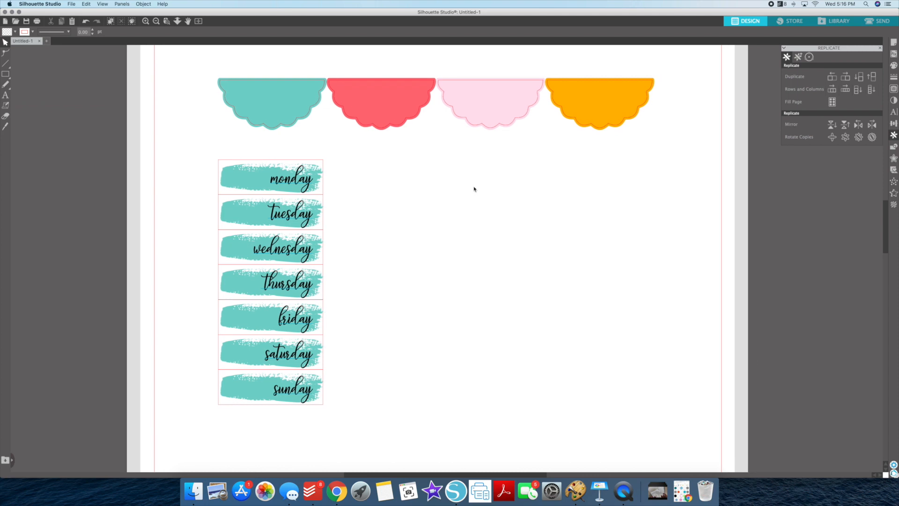
Draw a regular pentagon about 0.49 in wide to the right of the weekday boxes and select it
click(6, 74)
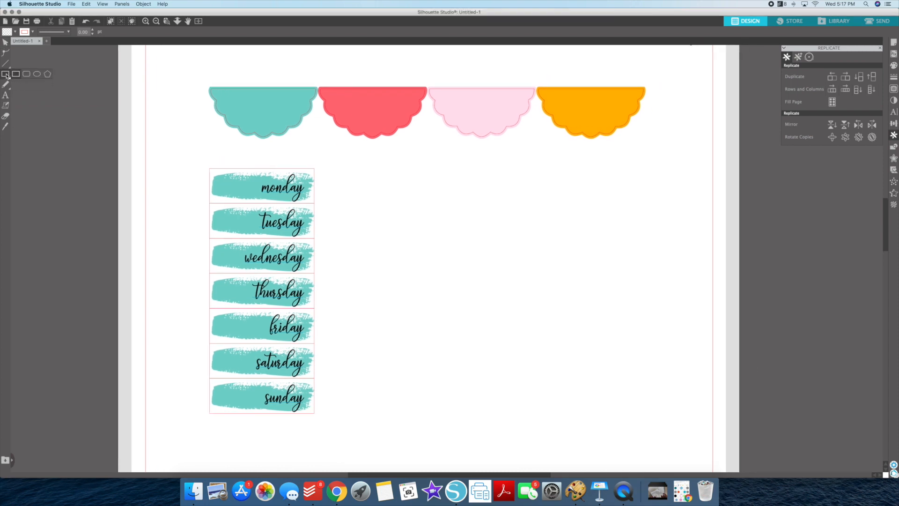
click(47, 73)
mouse_move(397, 206)
mouse_down()
mouse_move(422, 229)
mouse_move(421, 209)
mouse_move(413, 215)
mouse_up()
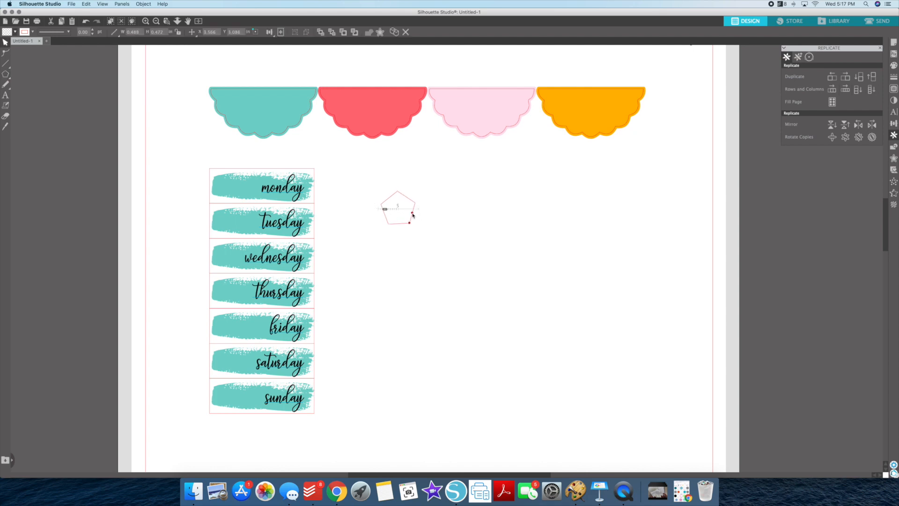
click(432, 227)
click(417, 208)
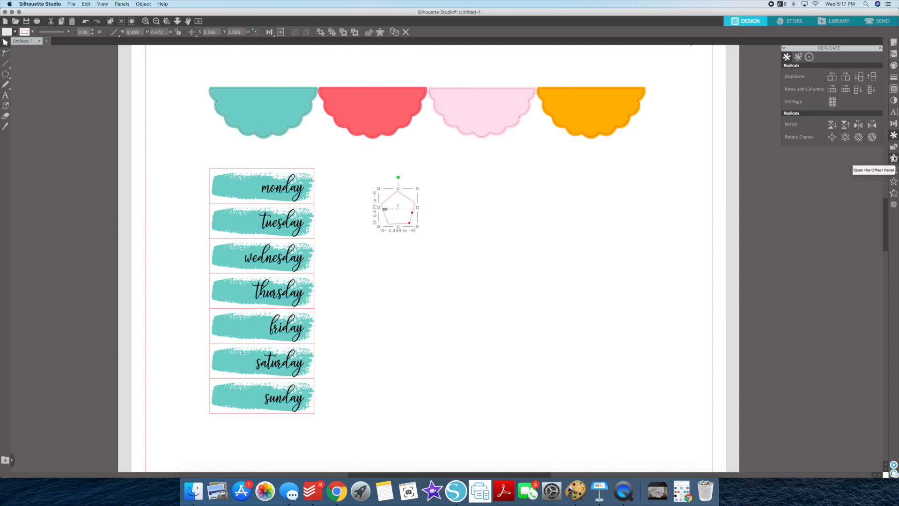
Replicate the pentagon as a Row of Four and spread the copies apart horizontally
click(564, 211)
click(400, 197)
click(845, 89)
drag(513, 202, 598, 204)
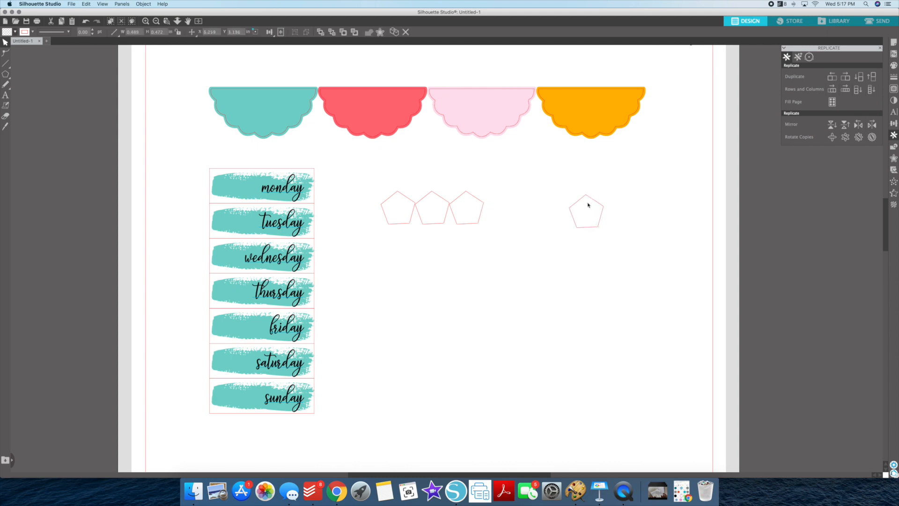
drag(482, 205, 516, 205)
drag(449, 205, 465, 206)
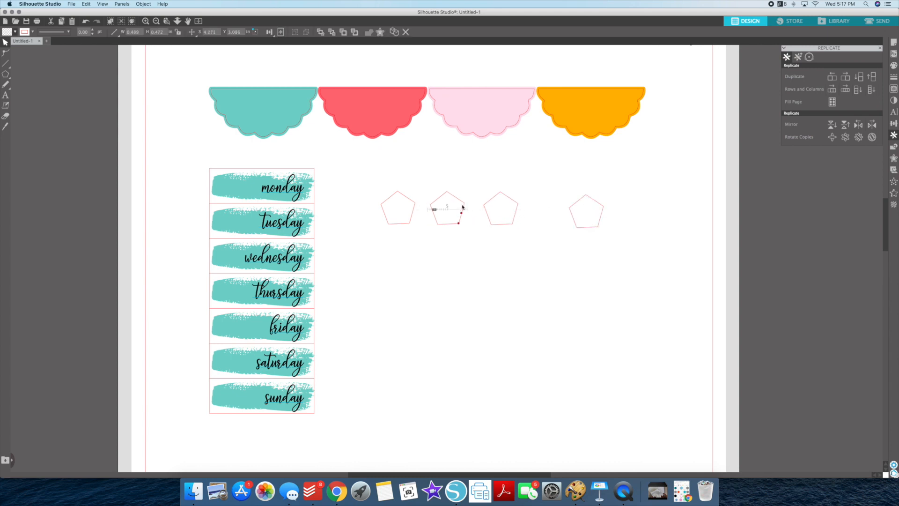
Change the side count of the second pentagon to six, the third to seven and the fourth to eight
click(462, 213)
drag(434, 209, 494, 210)
click(497, 206)
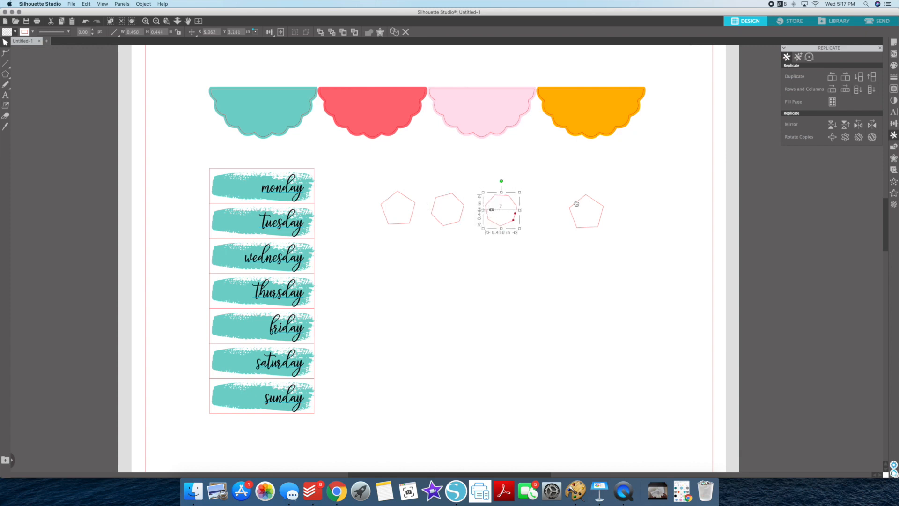
click(577, 205)
drag(576, 213, 578, 214)
click(547, 225)
Apply an outward offset to all four polygons in the row
click(893, 158)
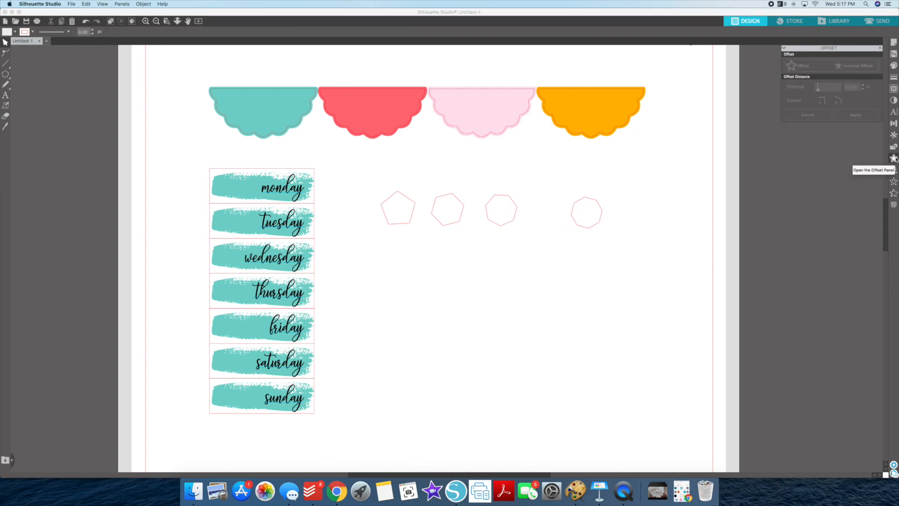
drag(369, 178, 621, 236)
click(797, 66)
click(855, 115)
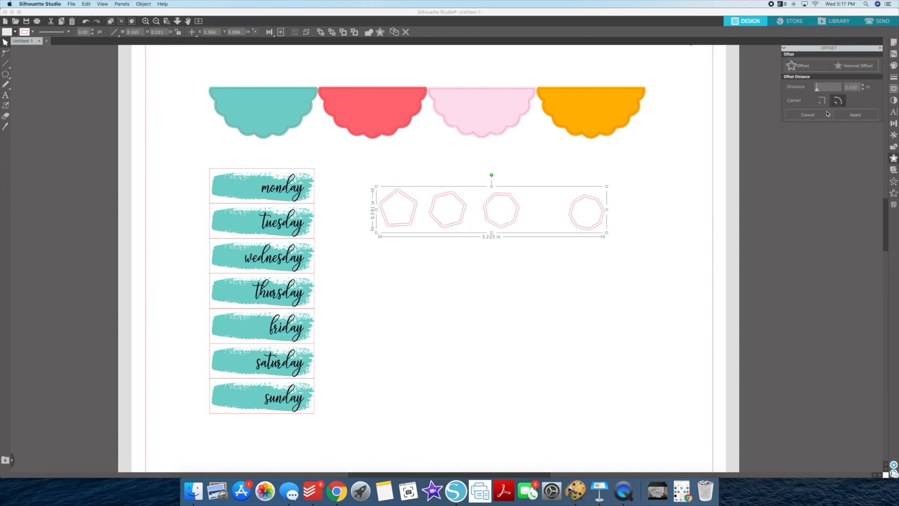
Fill the offset pentagon with peach and the offset hexagon with dark green
click(388, 192)
click(397, 190)
click(32, 32)
click(24, 58)
click(15, 32)
click(7, 58)
click(430, 209)
click(15, 32)
click(56, 52)
Fill the offset seven-sided polygon with magenta pink and the offset octagon with pale pink
click(537, 261)
click(501, 194)
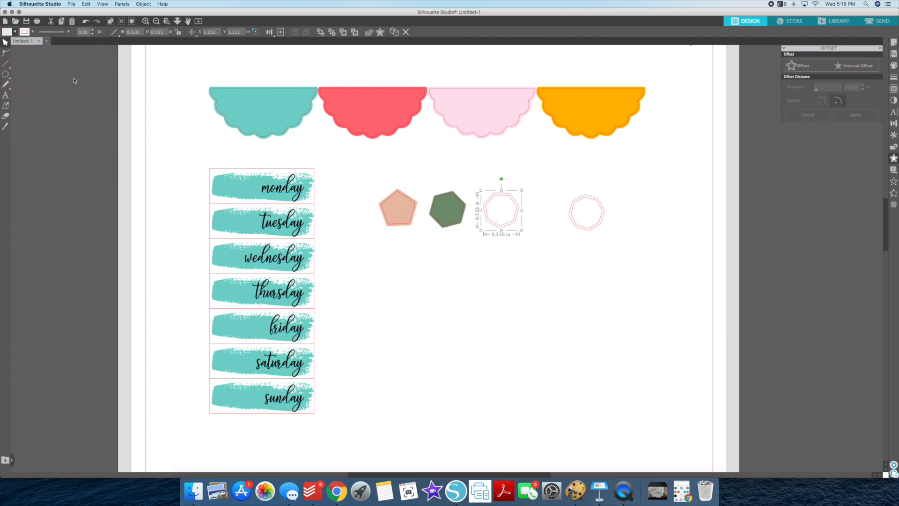
click(15, 32)
click(13, 66)
click(586, 195)
click(24, 31)
click(15, 32)
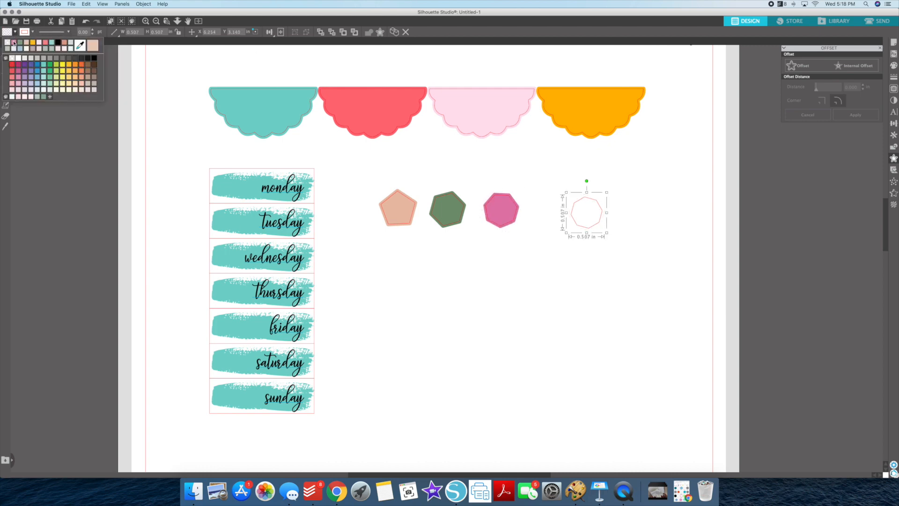
click(48, 52)
click(576, 255)
Replicate the row of four colored polygons downward as a Column of Four
scroll(612, 263, down, 1)
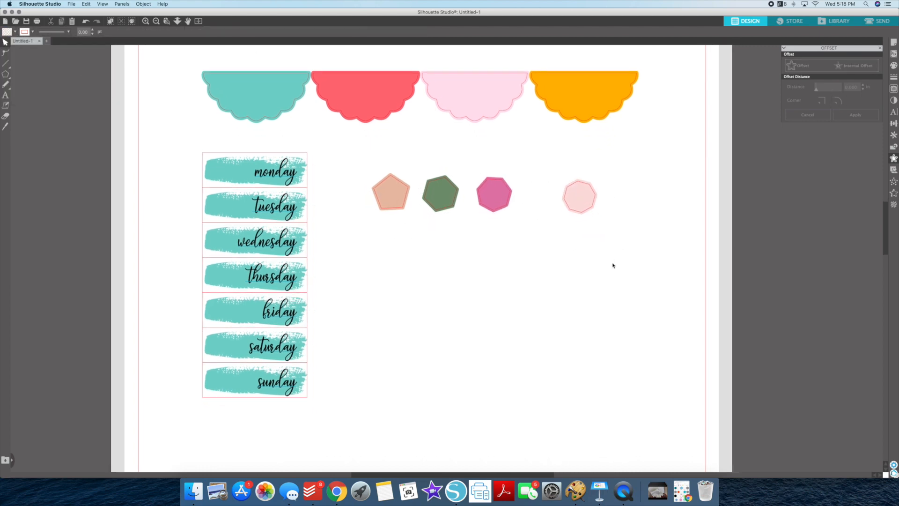
scroll(302, 144, up, 1)
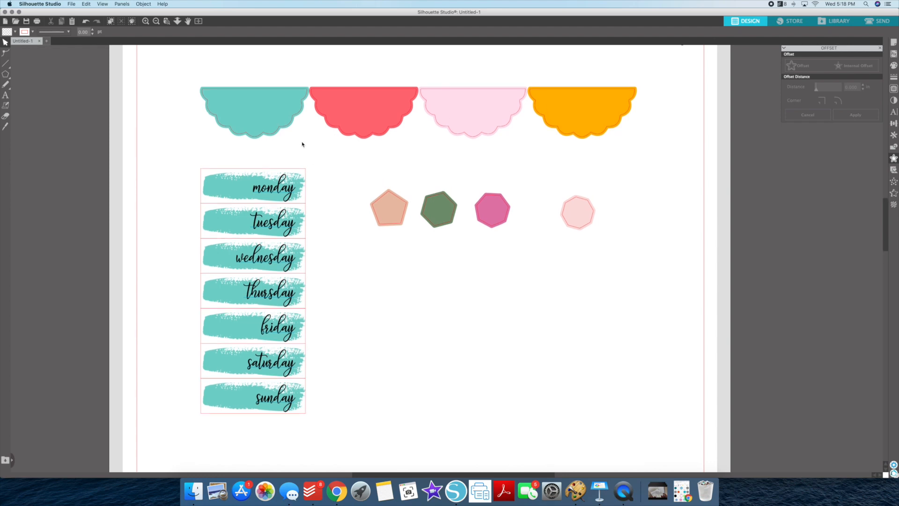
drag(357, 179, 652, 212)
click(893, 135)
click(871, 89)
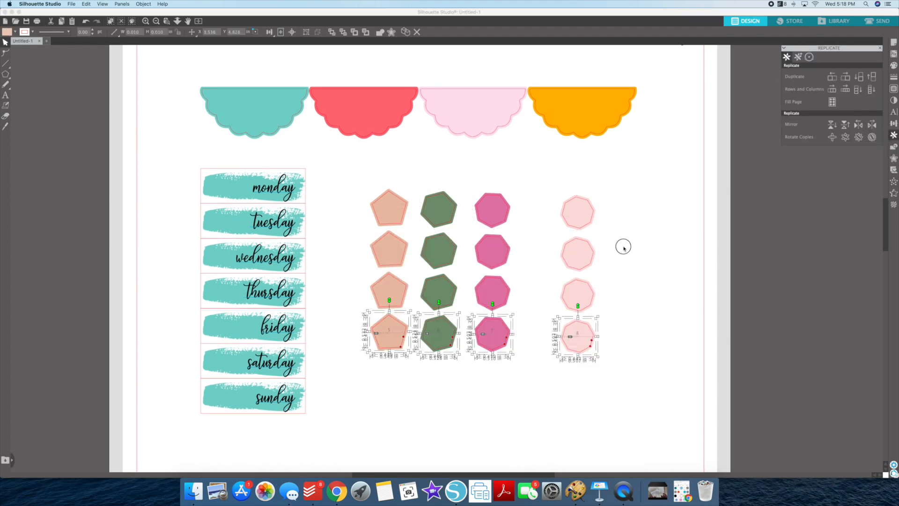
click(623, 248)
Save the design as "Functional Template" in the Sticker Printables folder in Silhouette Studio V3 format
scroll(624, 248, up, 2)
scroll(623, 249, down, 2)
click(26, 21)
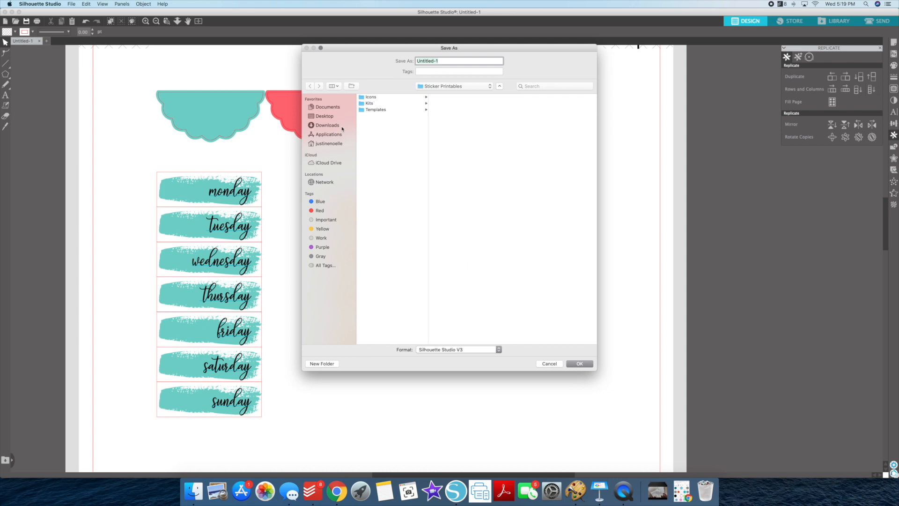
text(Functional Template)
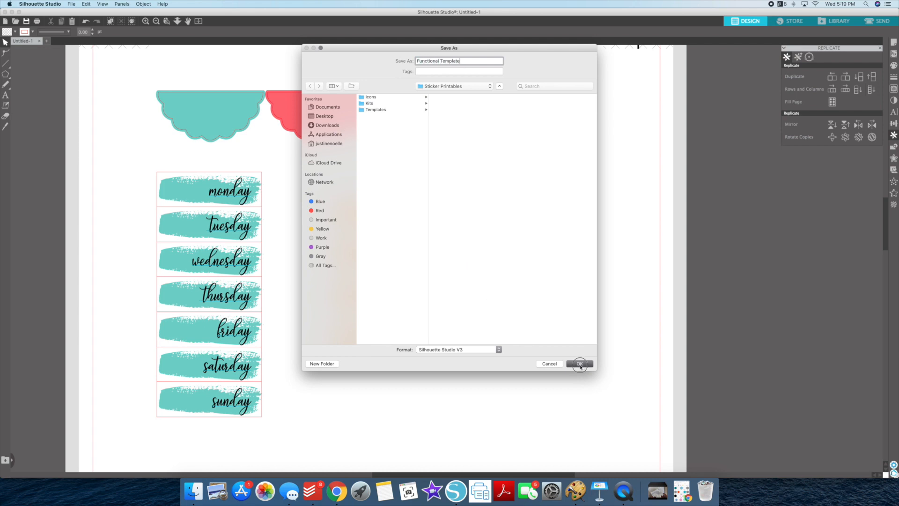
key(Return)
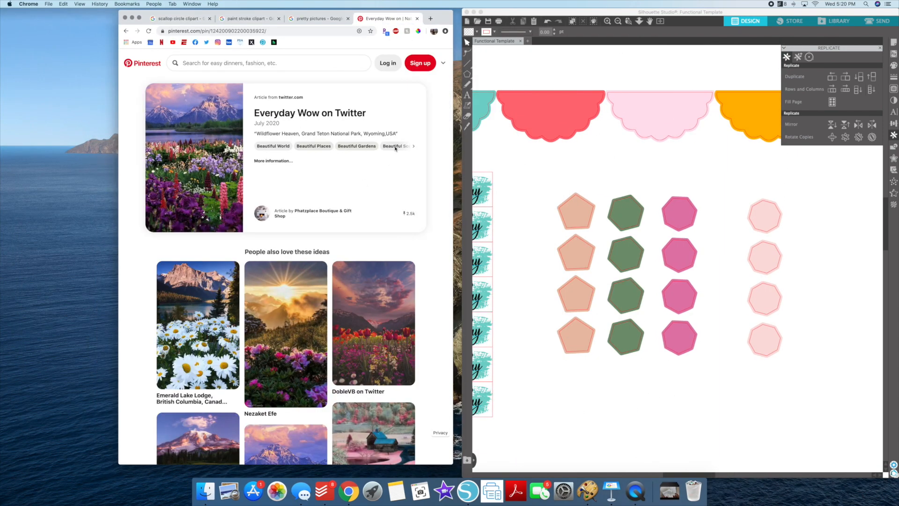
In Chrome, sample the light purple B69FDC from the wildflower photo with ColorPick Eyedropper
click(419, 31)
click(373, 129)
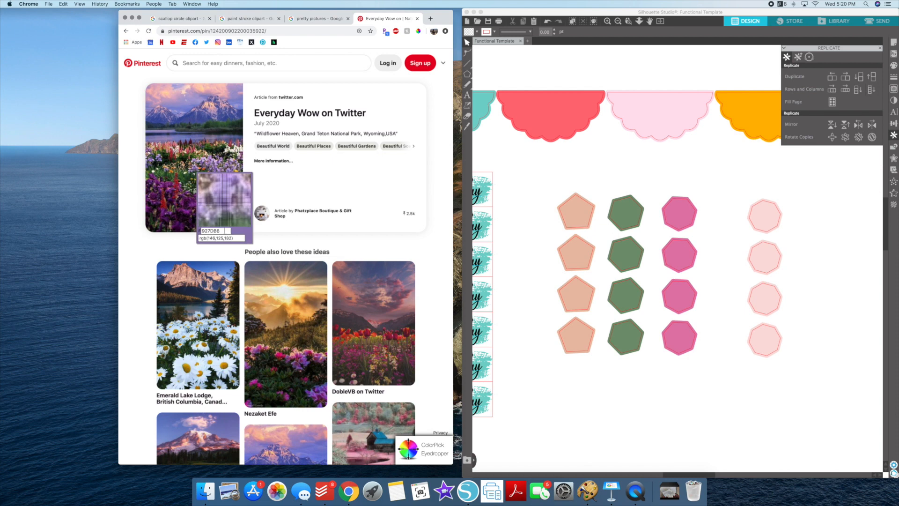
click(193, 173)
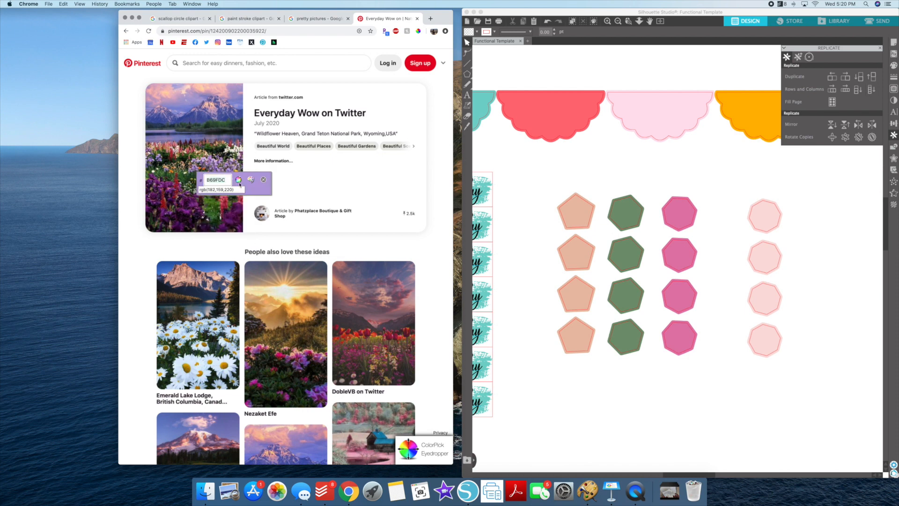
In Silhouette Studio, fill the third scalloped half circle with the sampled hex color B69FDC
click(751, 204)
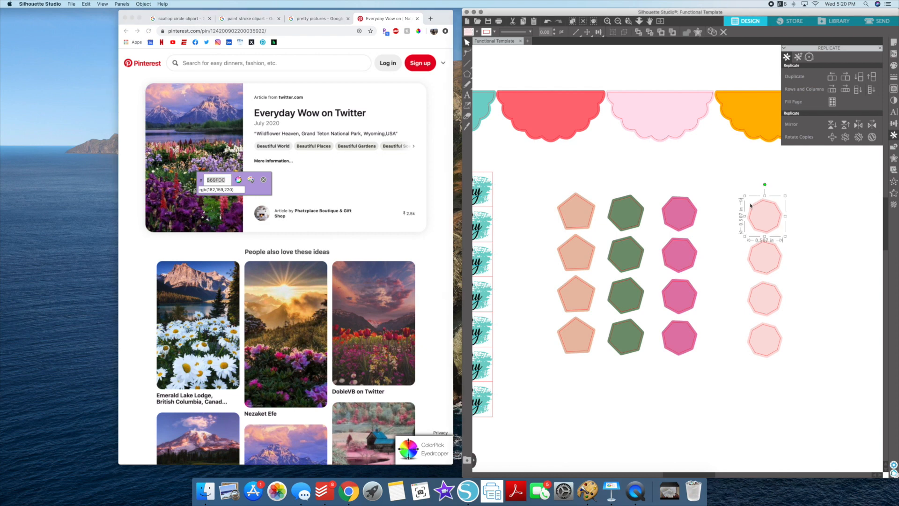
click(689, 137)
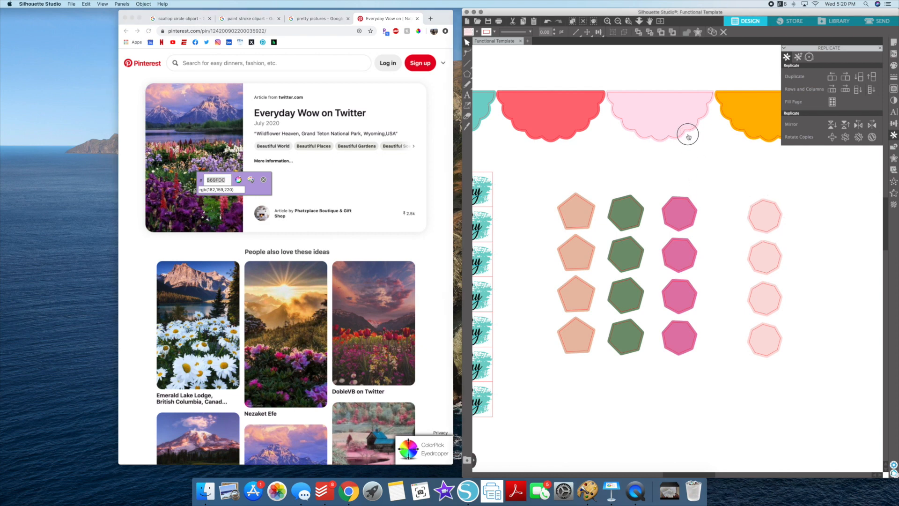
click(893, 66)
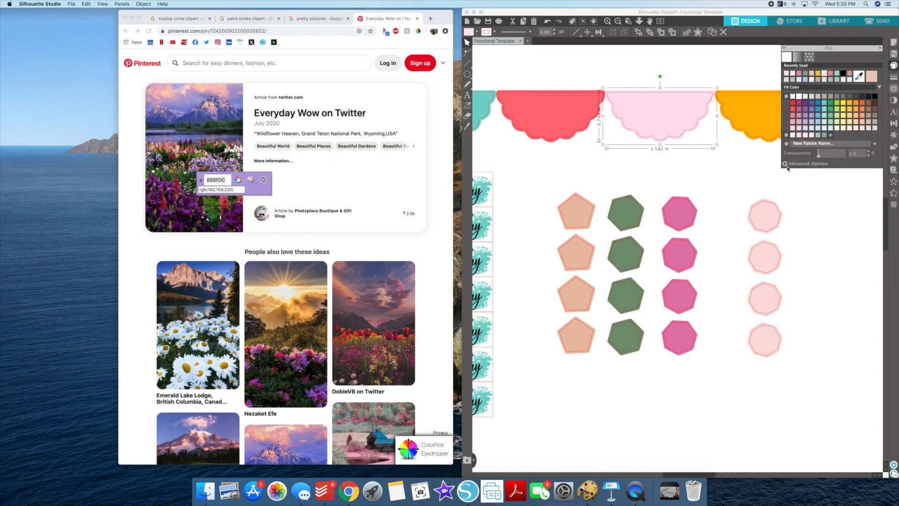
click(785, 164)
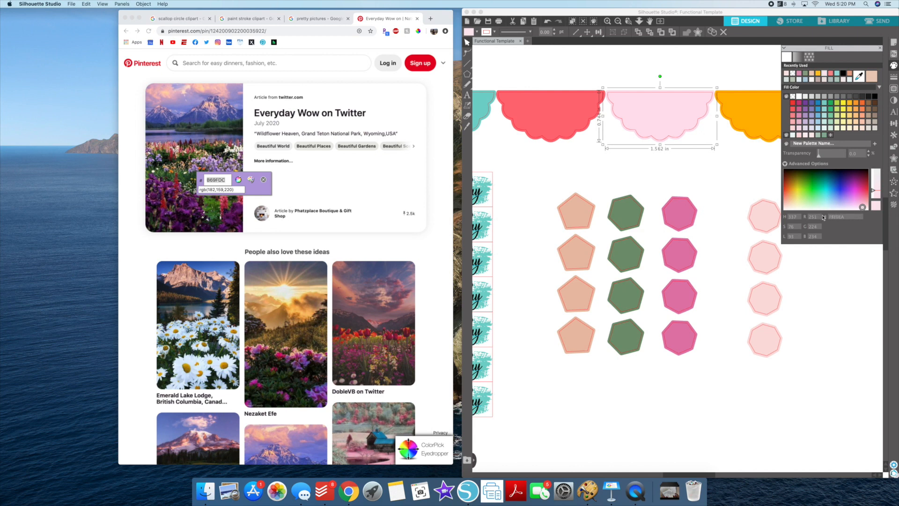
double_click(838, 217)
text(B69fdc)
key(Return)
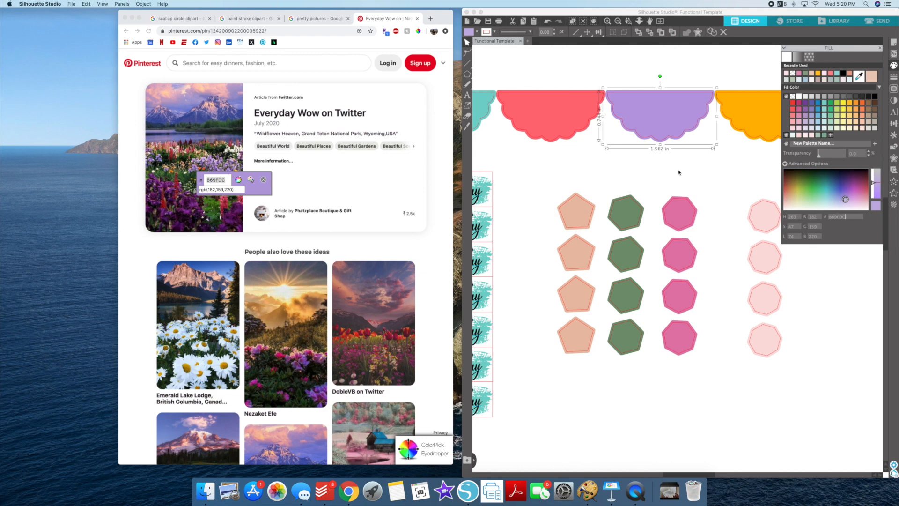
click(630, 175)
Minimize the browser, enlarge the design window, and draw a rectangle about 7.10 × 5.22 in around all the stickers
click(131, 18)
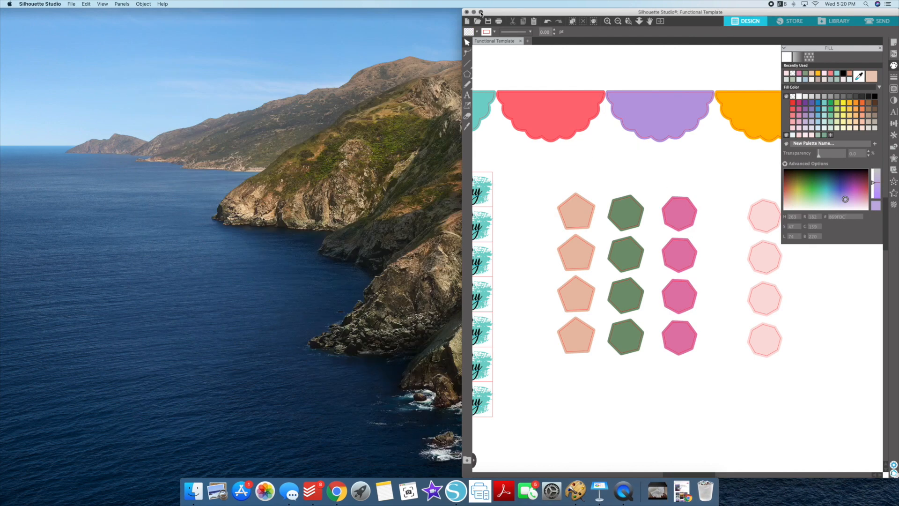
click(480, 12)
click(16, 74)
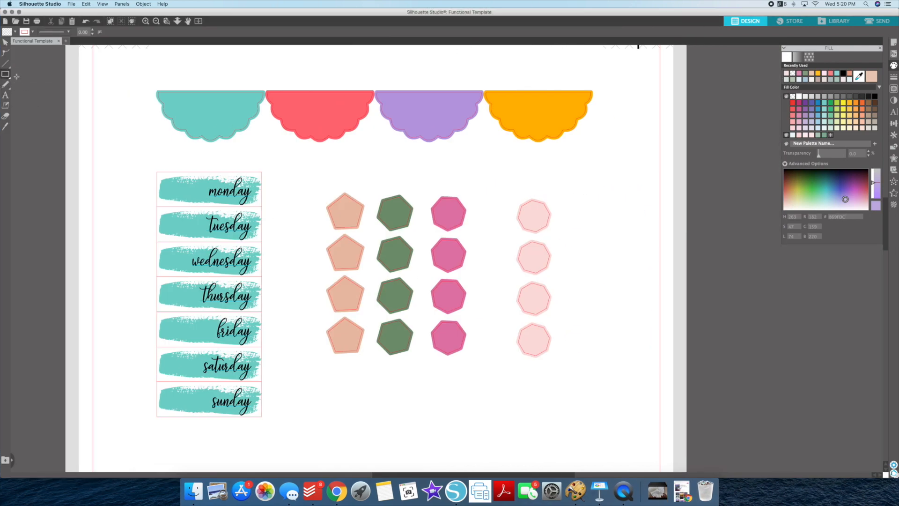
mouse_move(120, 68)
mouse_down()
mouse_move(203, 239)
mouse_move(462, 417)
mouse_move(616, 433)
mouse_up()
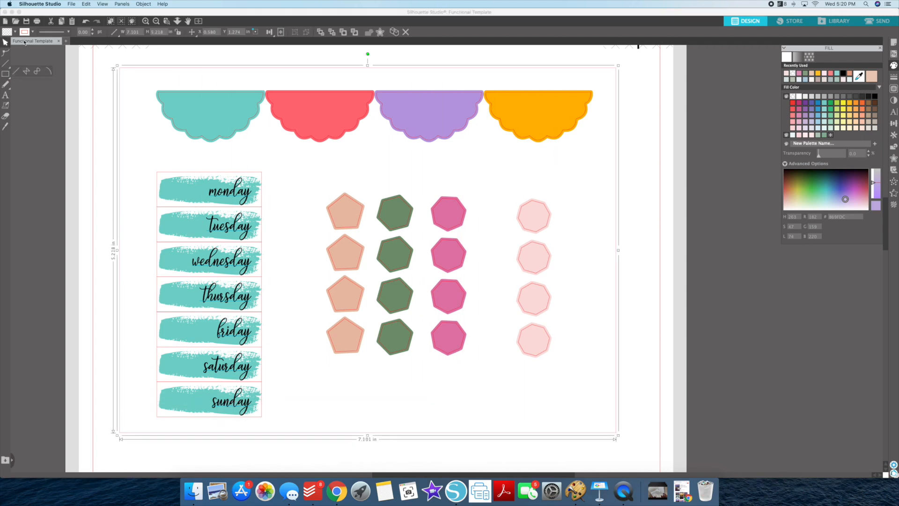
Set the surrounding rectangle's line color to green
click(32, 32)
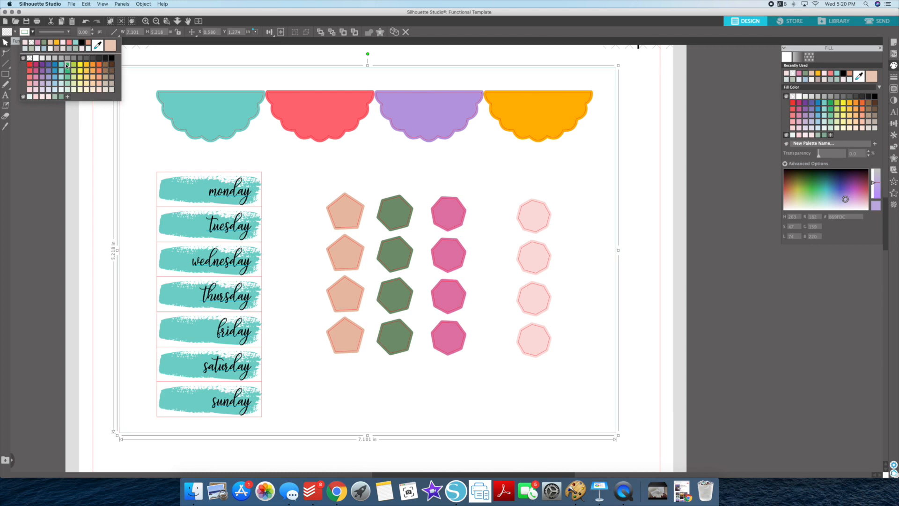
click(66, 66)
click(199, 60)
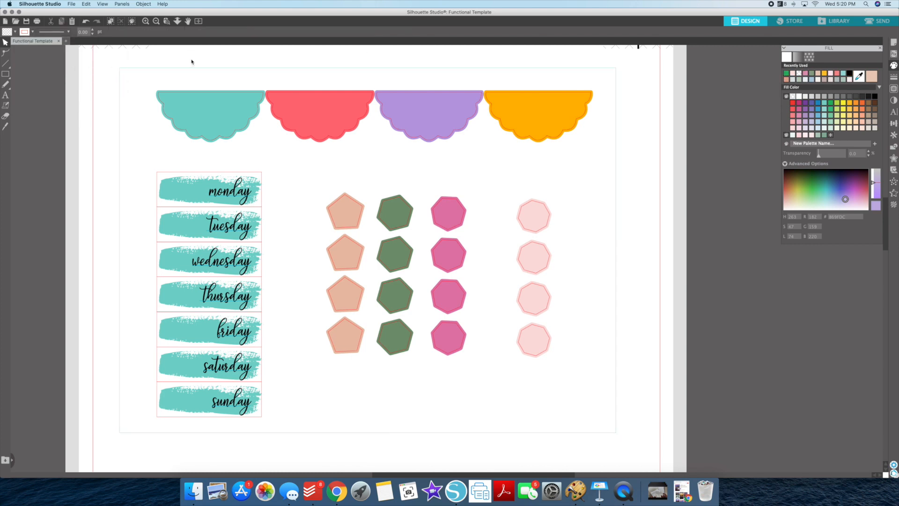
Go to the Send workspace and organize the cut settings by line color
scroll(192, 61, right, 2)
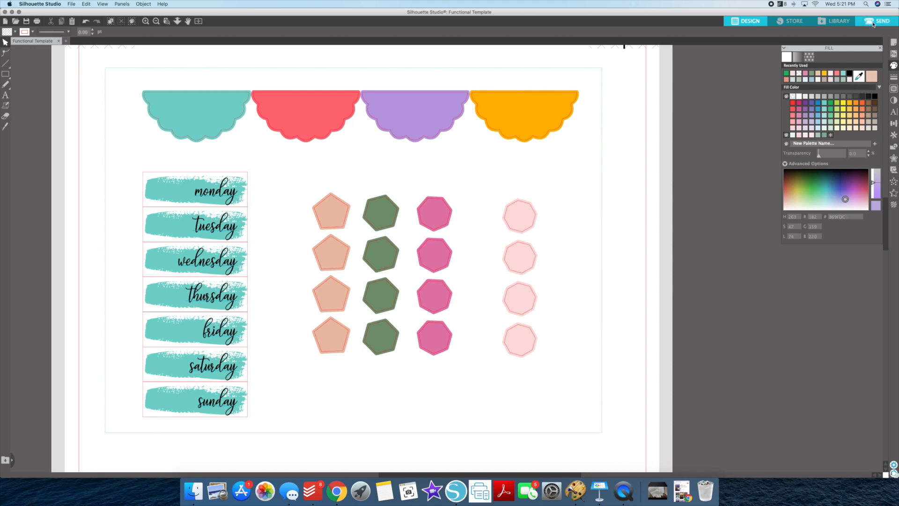
click(873, 24)
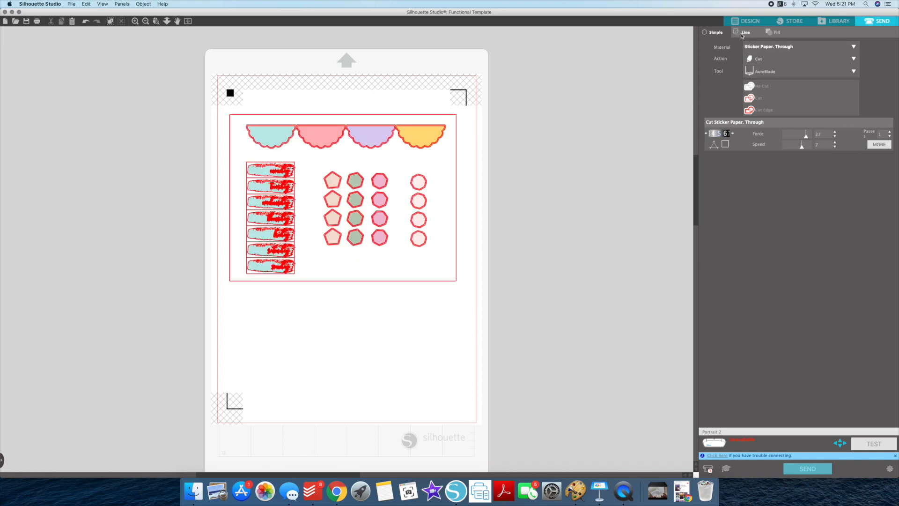
click(741, 33)
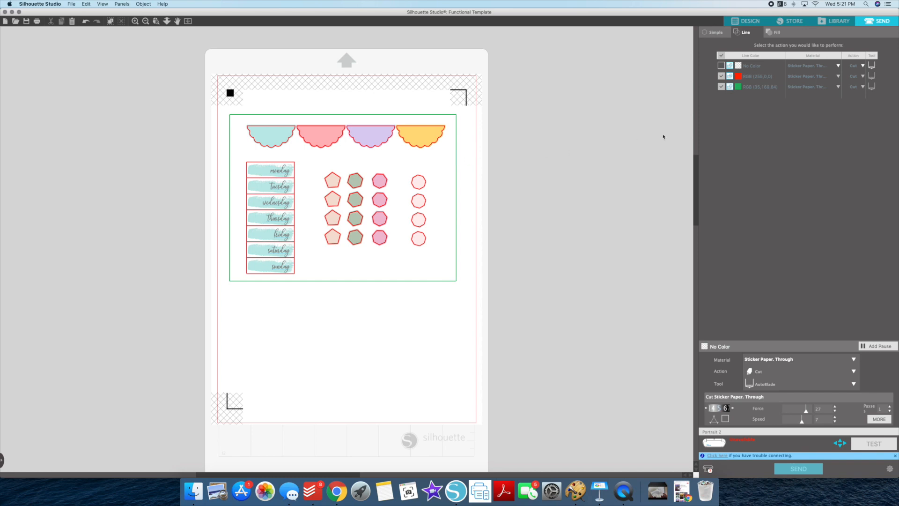
Set the cut material for the red lines to Sticker Paper, White (1)
click(811, 79)
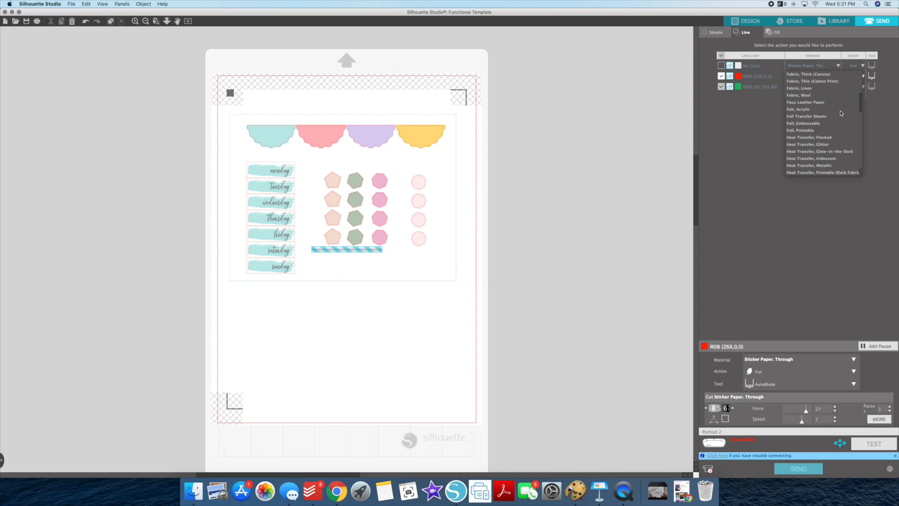
scroll(851, 157, up, 2)
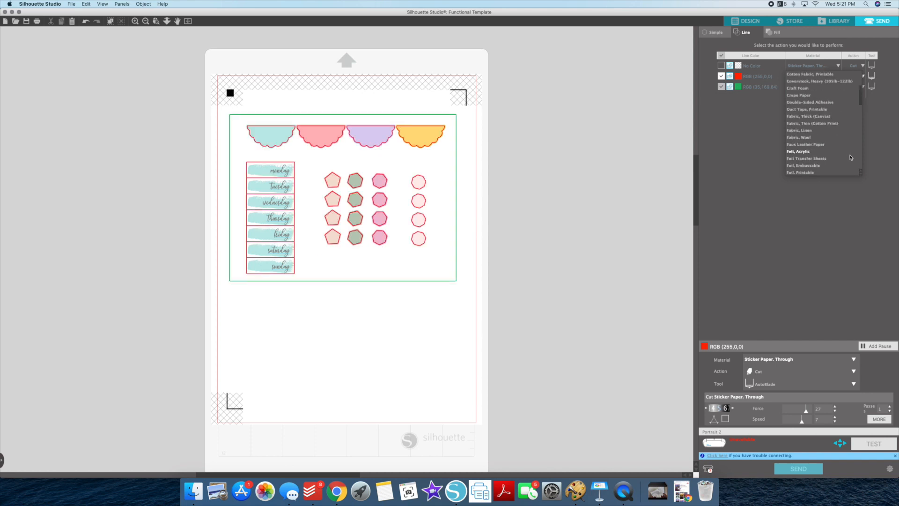
scroll(851, 158, down, 10)
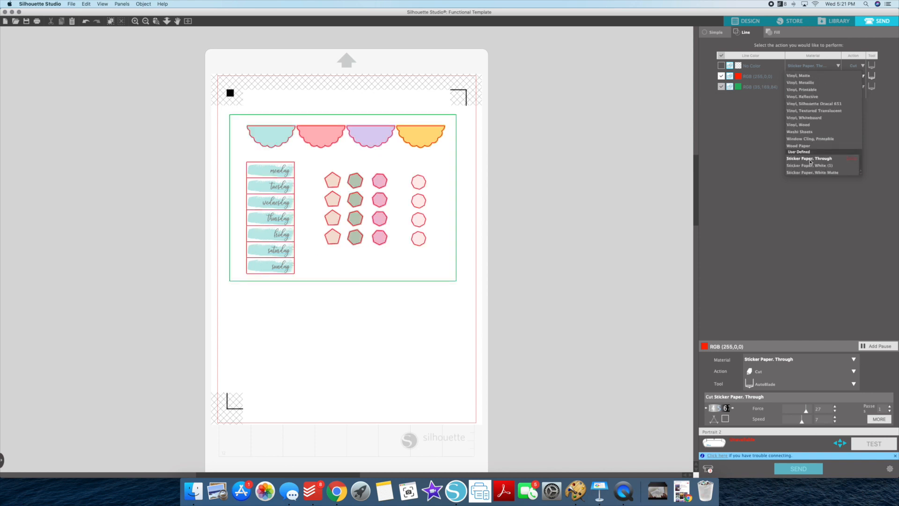
click(815, 166)
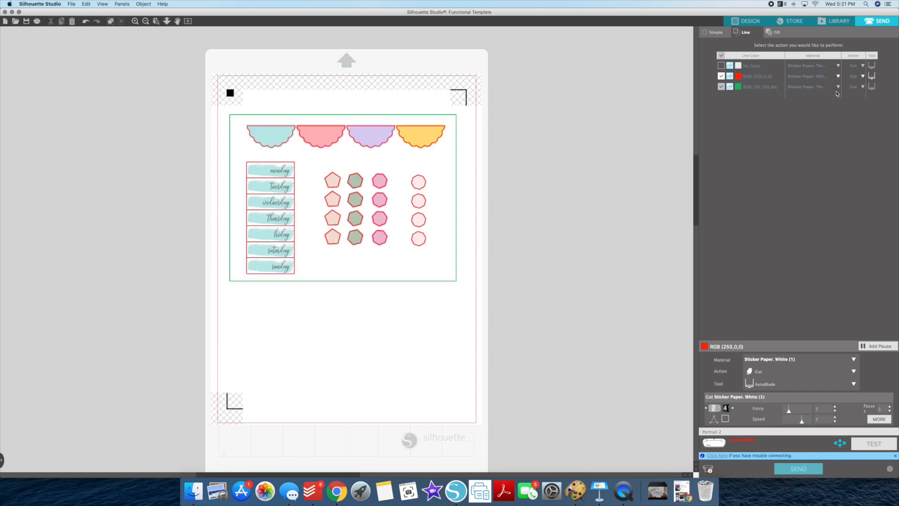
Look through the red lines' cut material choices and reselect the user-defined Sticker Paper, White (1)
click(837, 87)
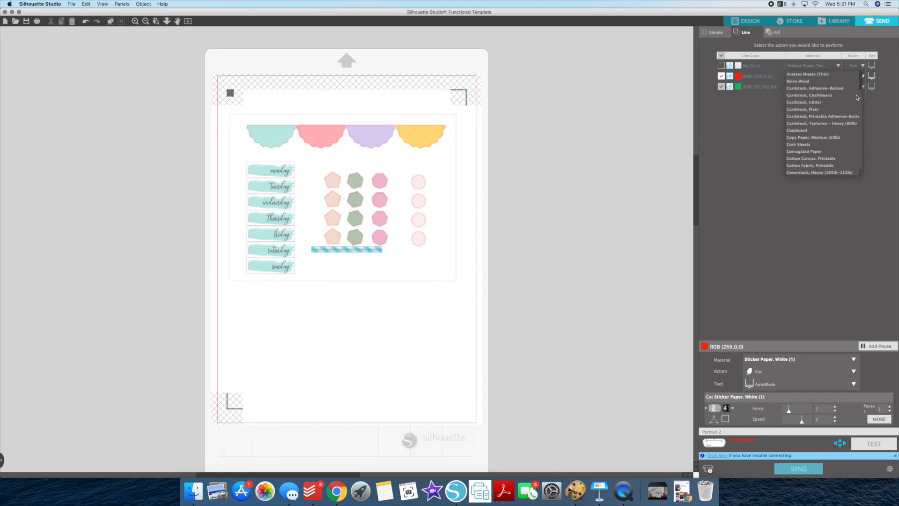
scroll(831, 115, down, 4)
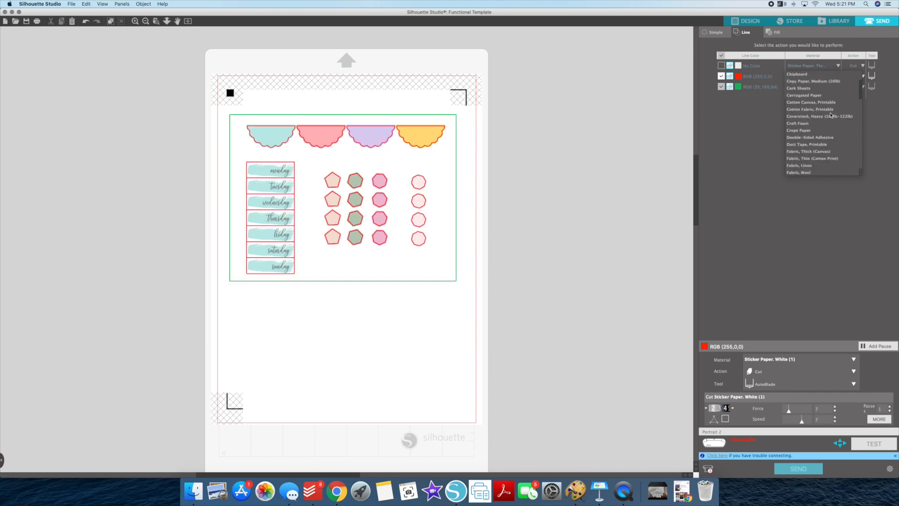
scroll(828, 117, down, 8)
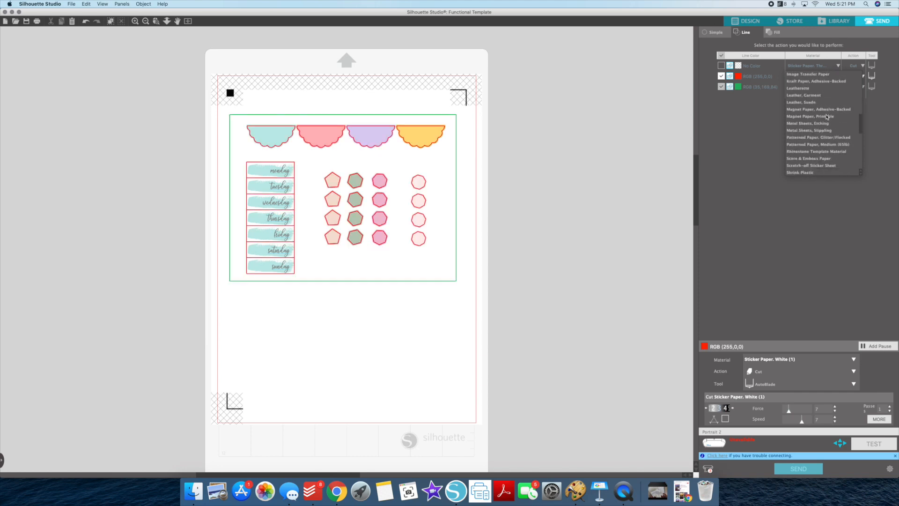
scroll(825, 119, down, 1)
scroll(826, 118, down, 3)
scroll(825, 119, down, 6)
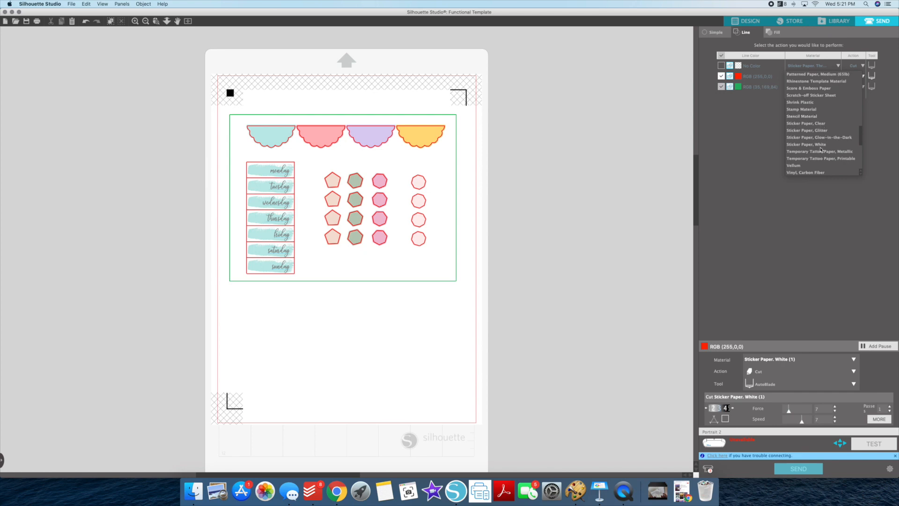
scroll(807, 126, down, 17)
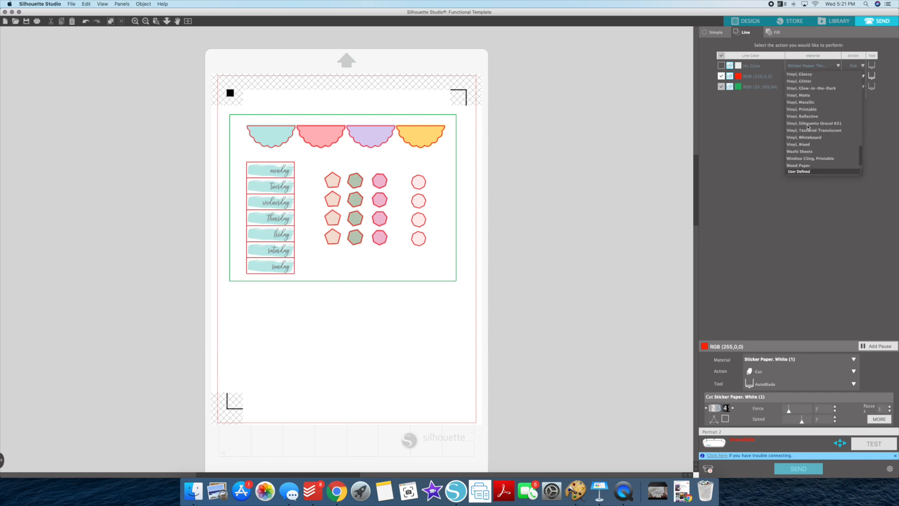
scroll(807, 125, down, 3)
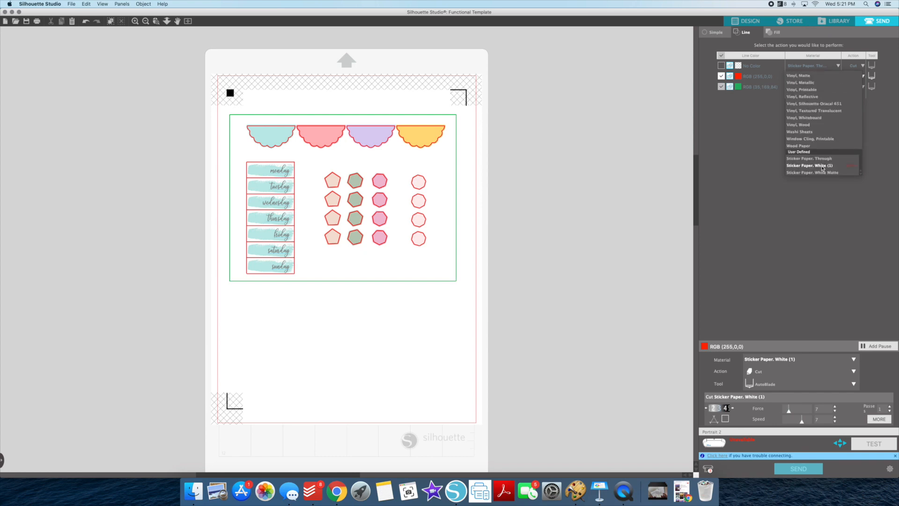
click(822, 168)
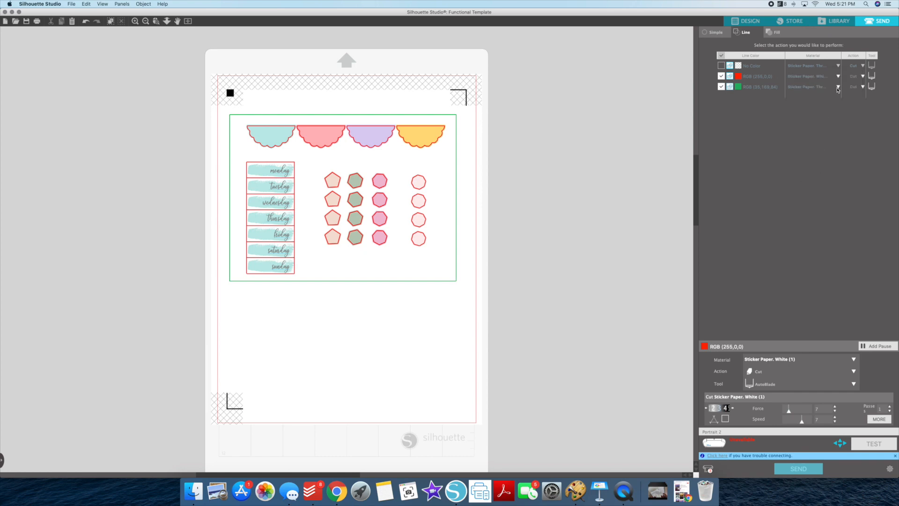
Set the cut material for the green lines to the user-defined Sticker Paper, Through
click(838, 87)
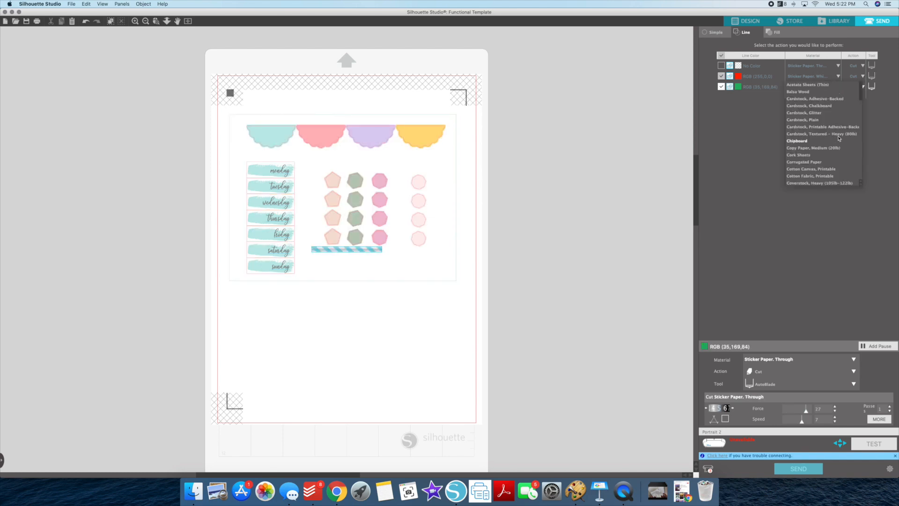
scroll(848, 142, down, 5)
scroll(851, 140, down, 10)
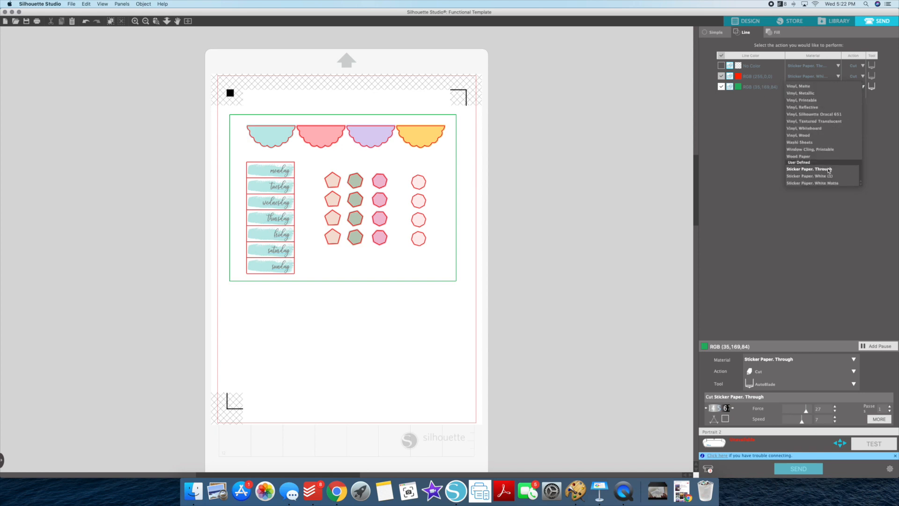
click(828, 169)
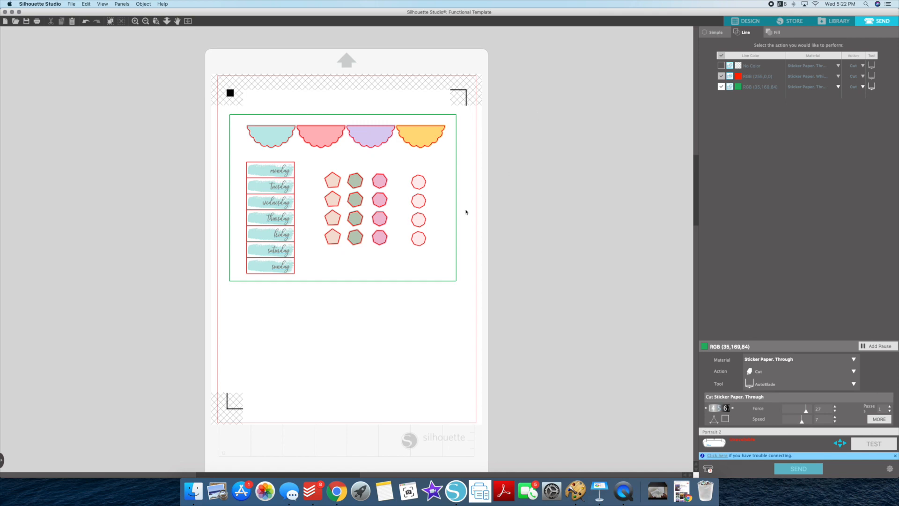
Return to the Design workspace and add the text "yay :)" below the green rectangle
click(746, 21)
drag(436, 282, 436, 314)
text(yay :))
click(439, 353)
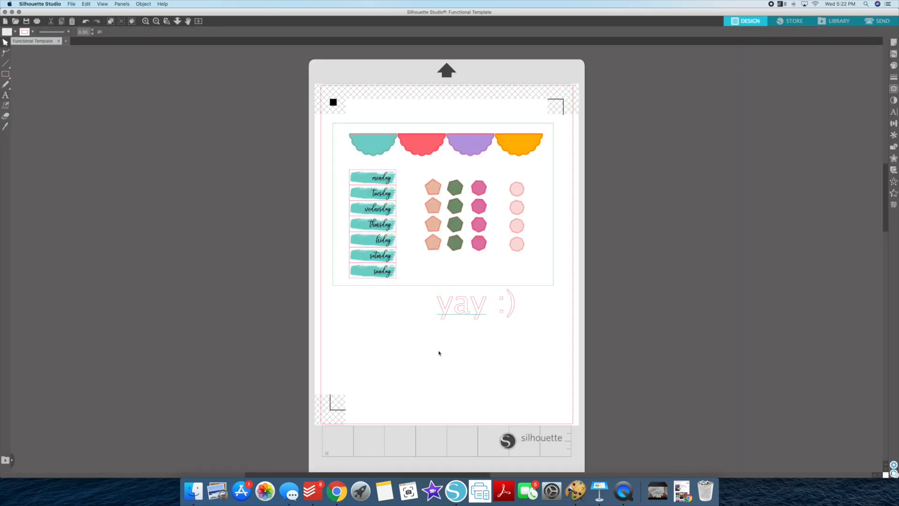